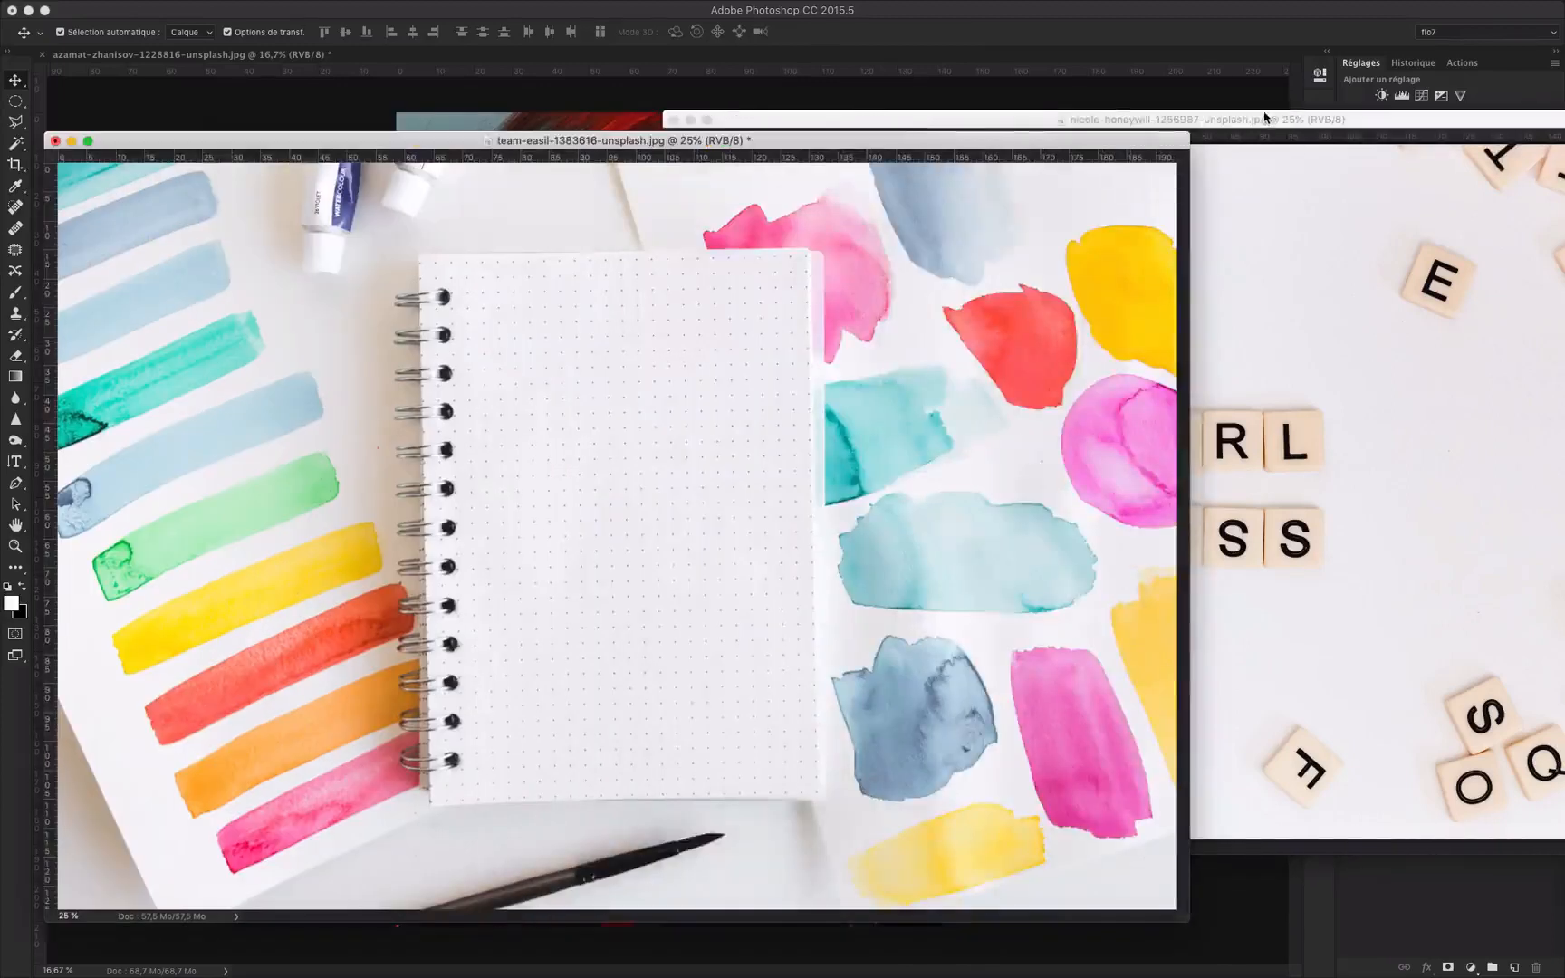
# Step: Arrange the two floating documents side by side and copy the letter-tile photo into the notebook photo as a new layer
pyautogui.click(1266, 119)
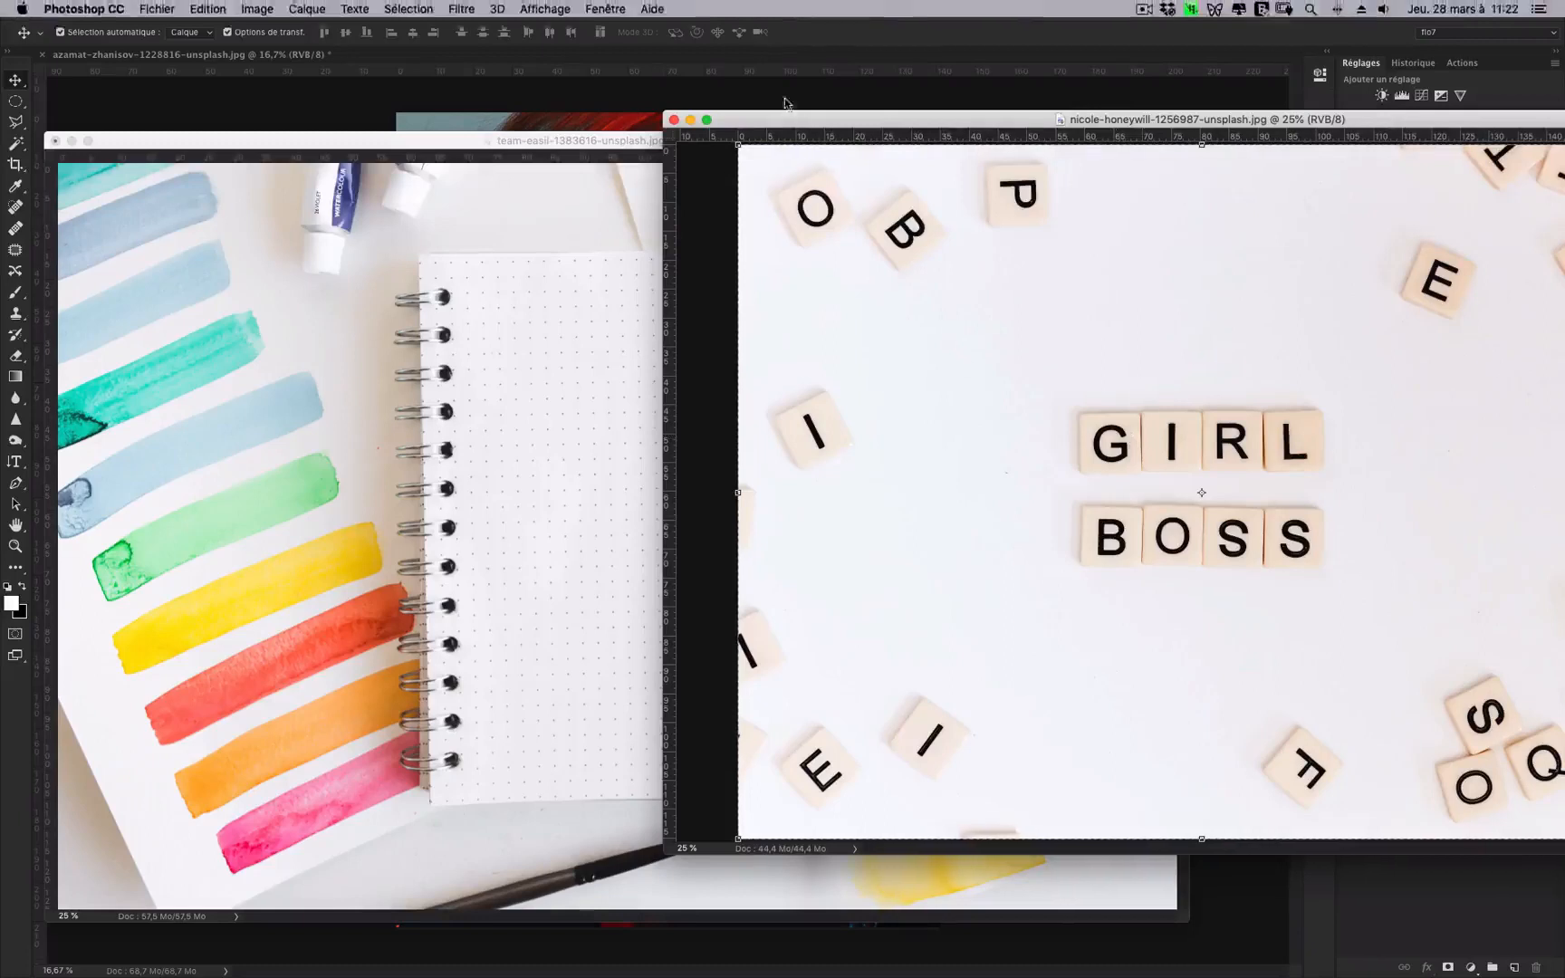
pyautogui.moveTo(773, 123); pyautogui.dragTo(813, 122)
pyautogui.moveTo(503, 140); pyautogui.dragTo(503, 121)
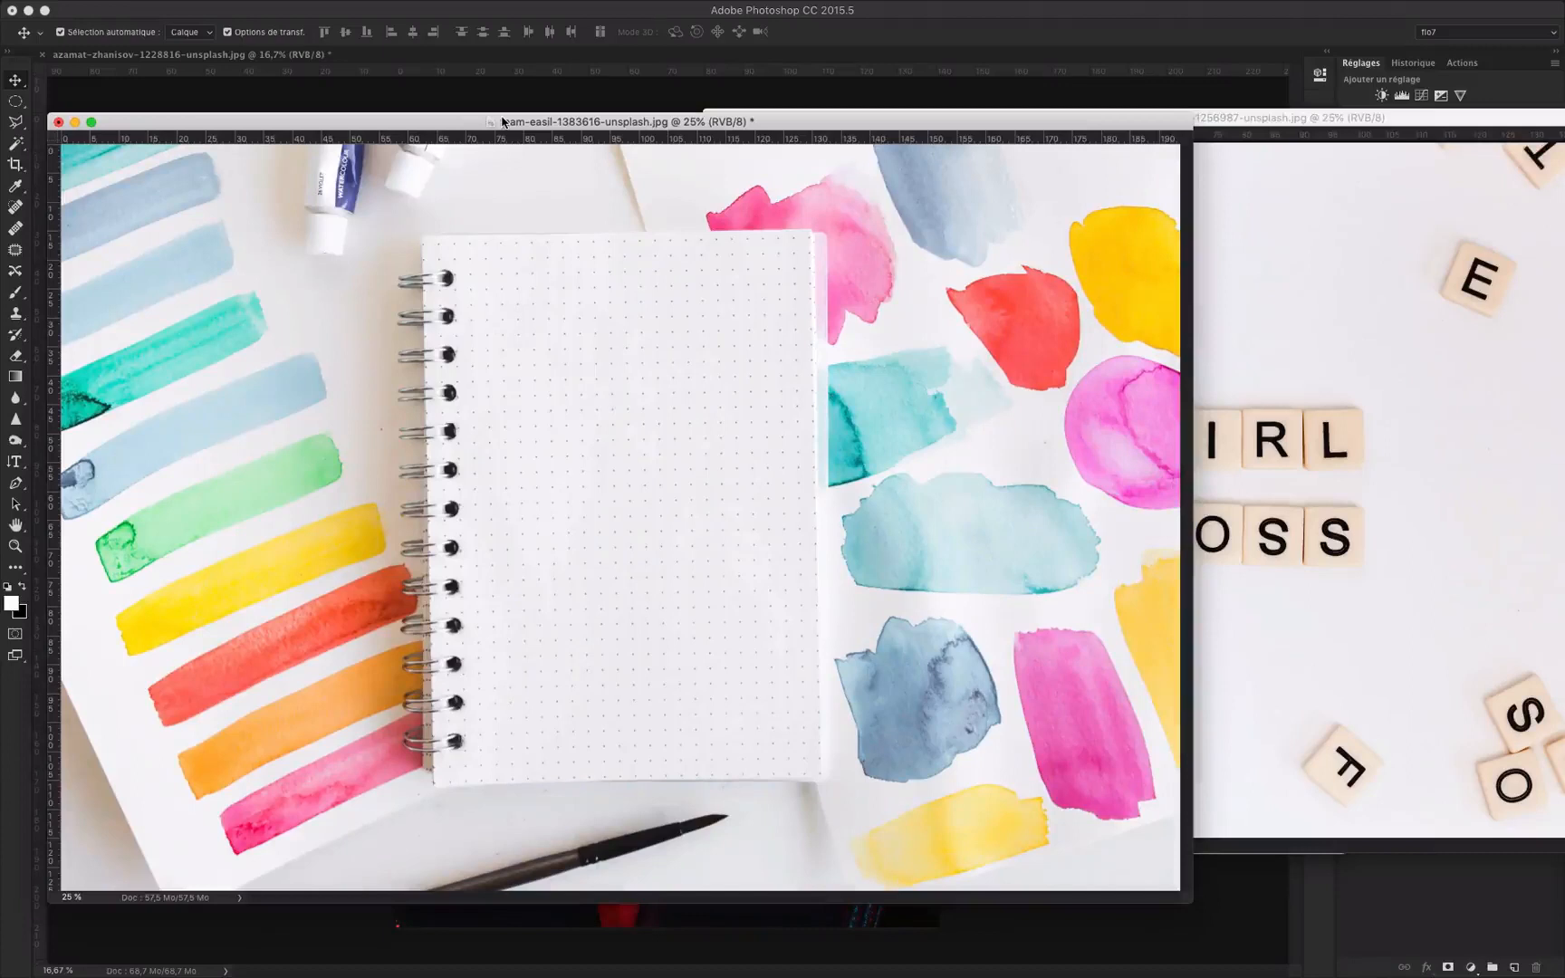
pyautogui.click(1322, 120)
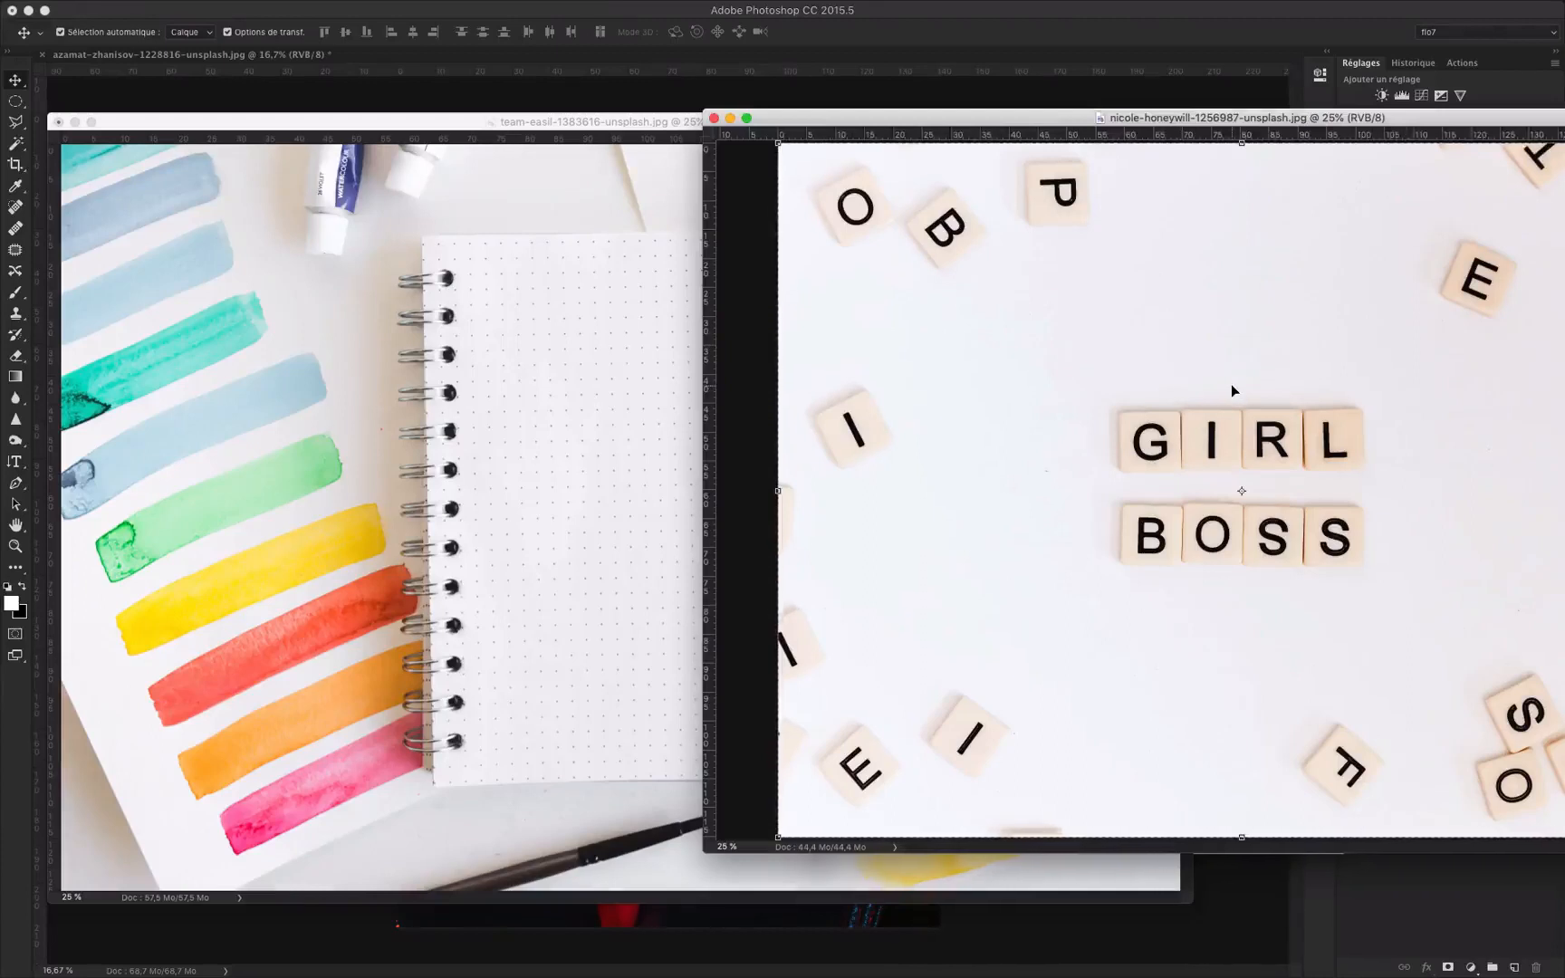
pyautogui.moveTo(1231, 385); pyautogui.dragTo(792, 380)
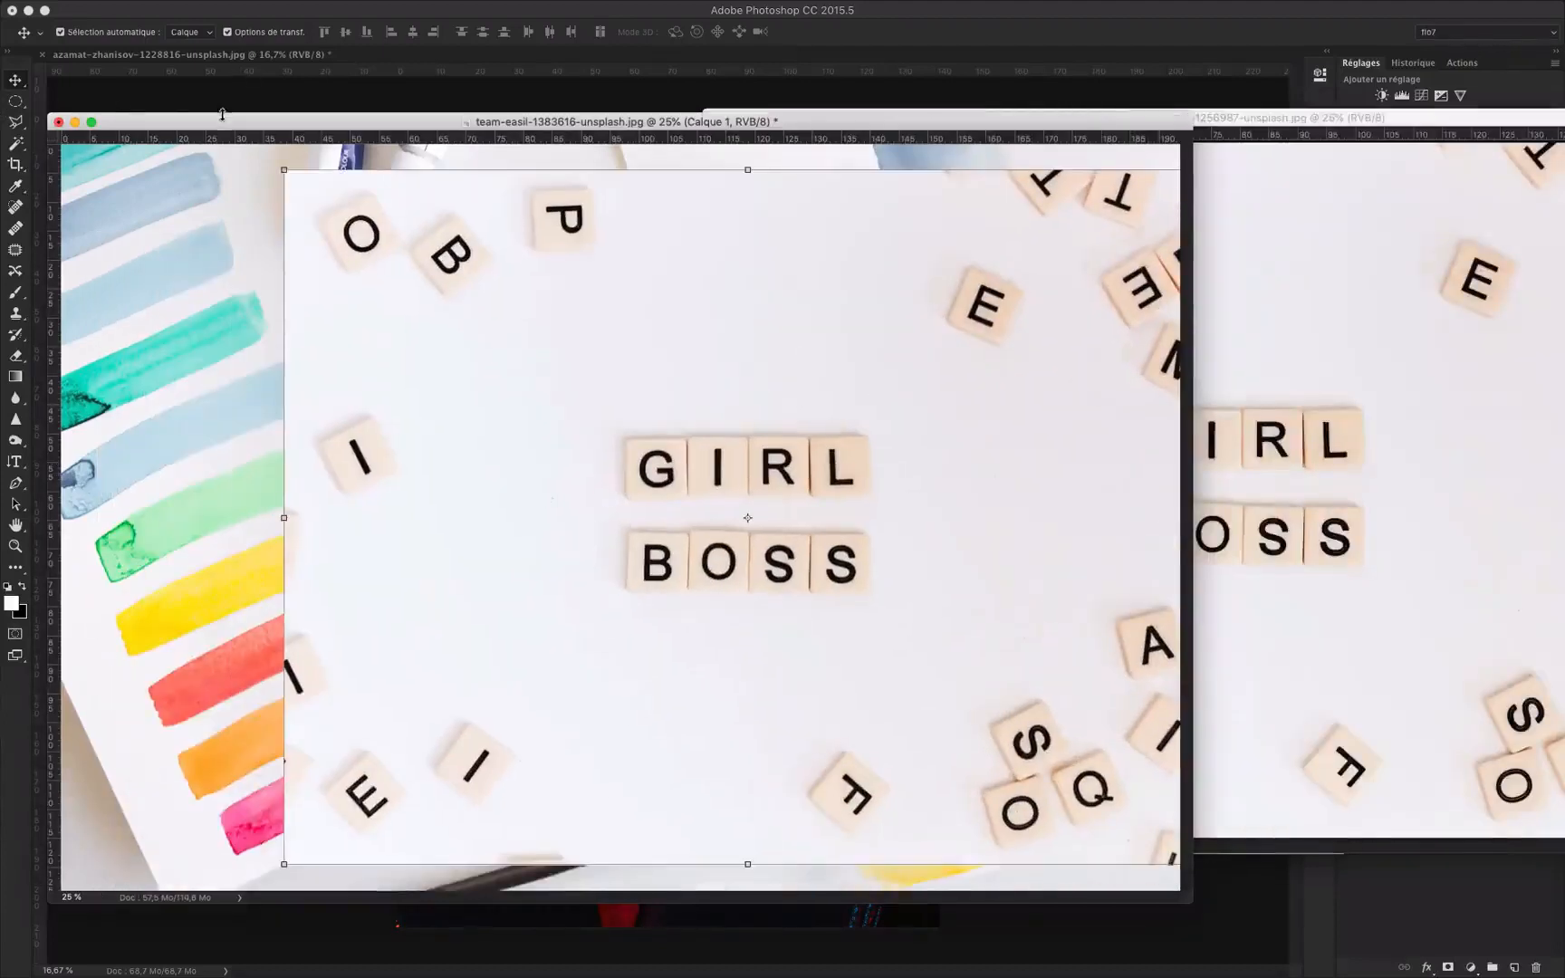
# Step: Show the notebook document in full-screen mode and move the letter-tile layer over the notebook page
pyautogui.moveTo(222, 118); pyautogui.dragTo(292, 100)
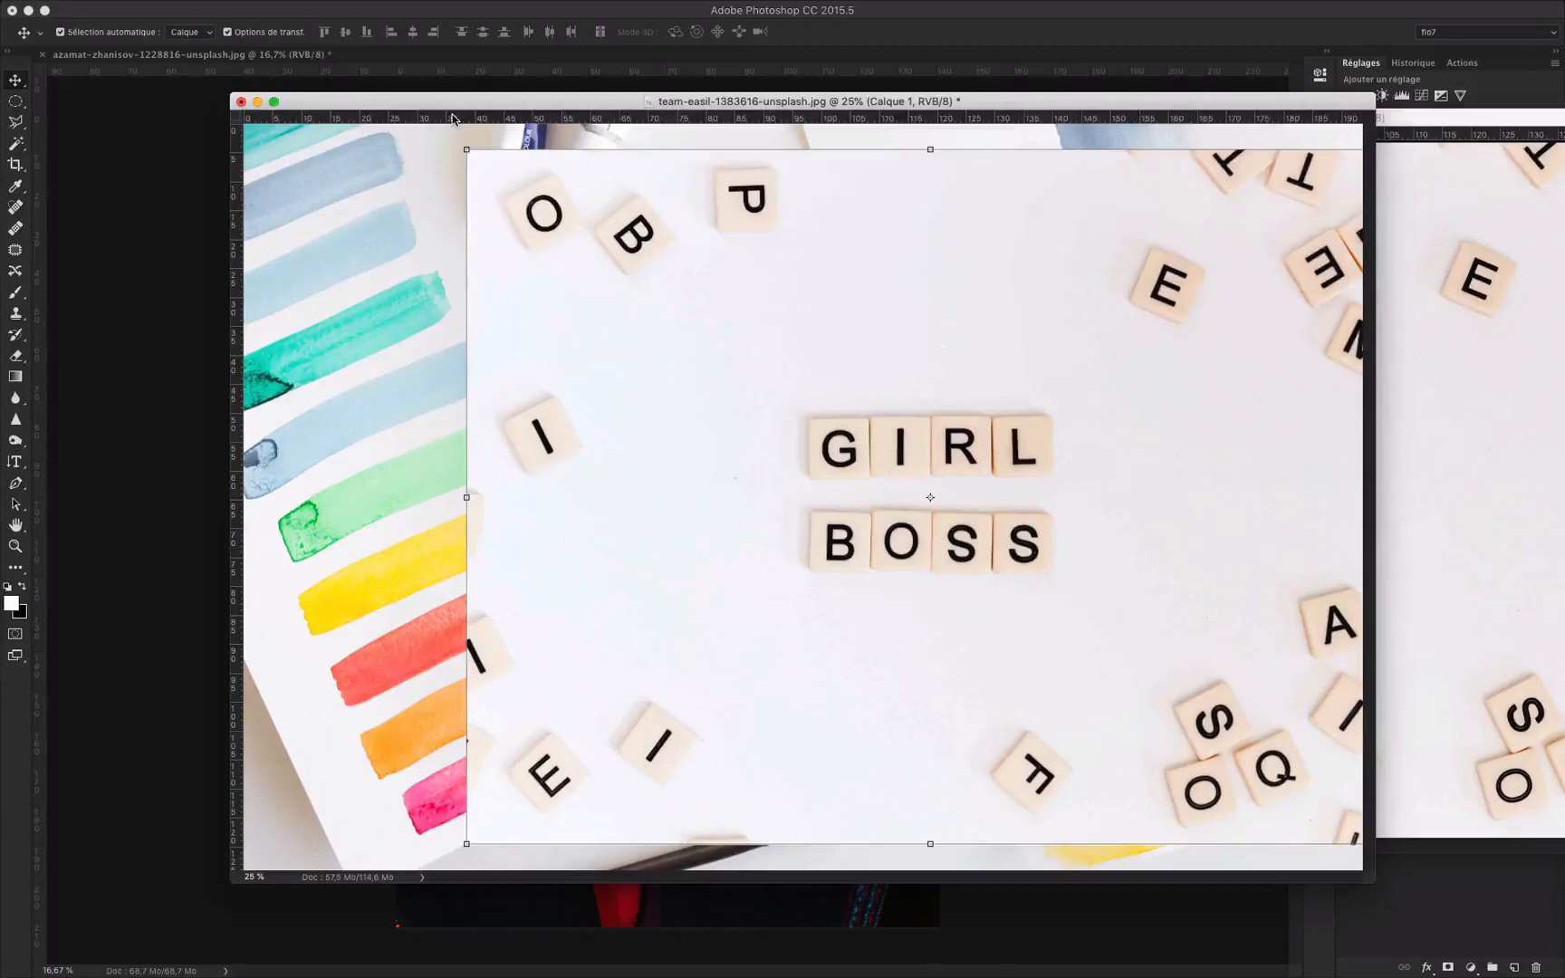
pyautogui.press('f')
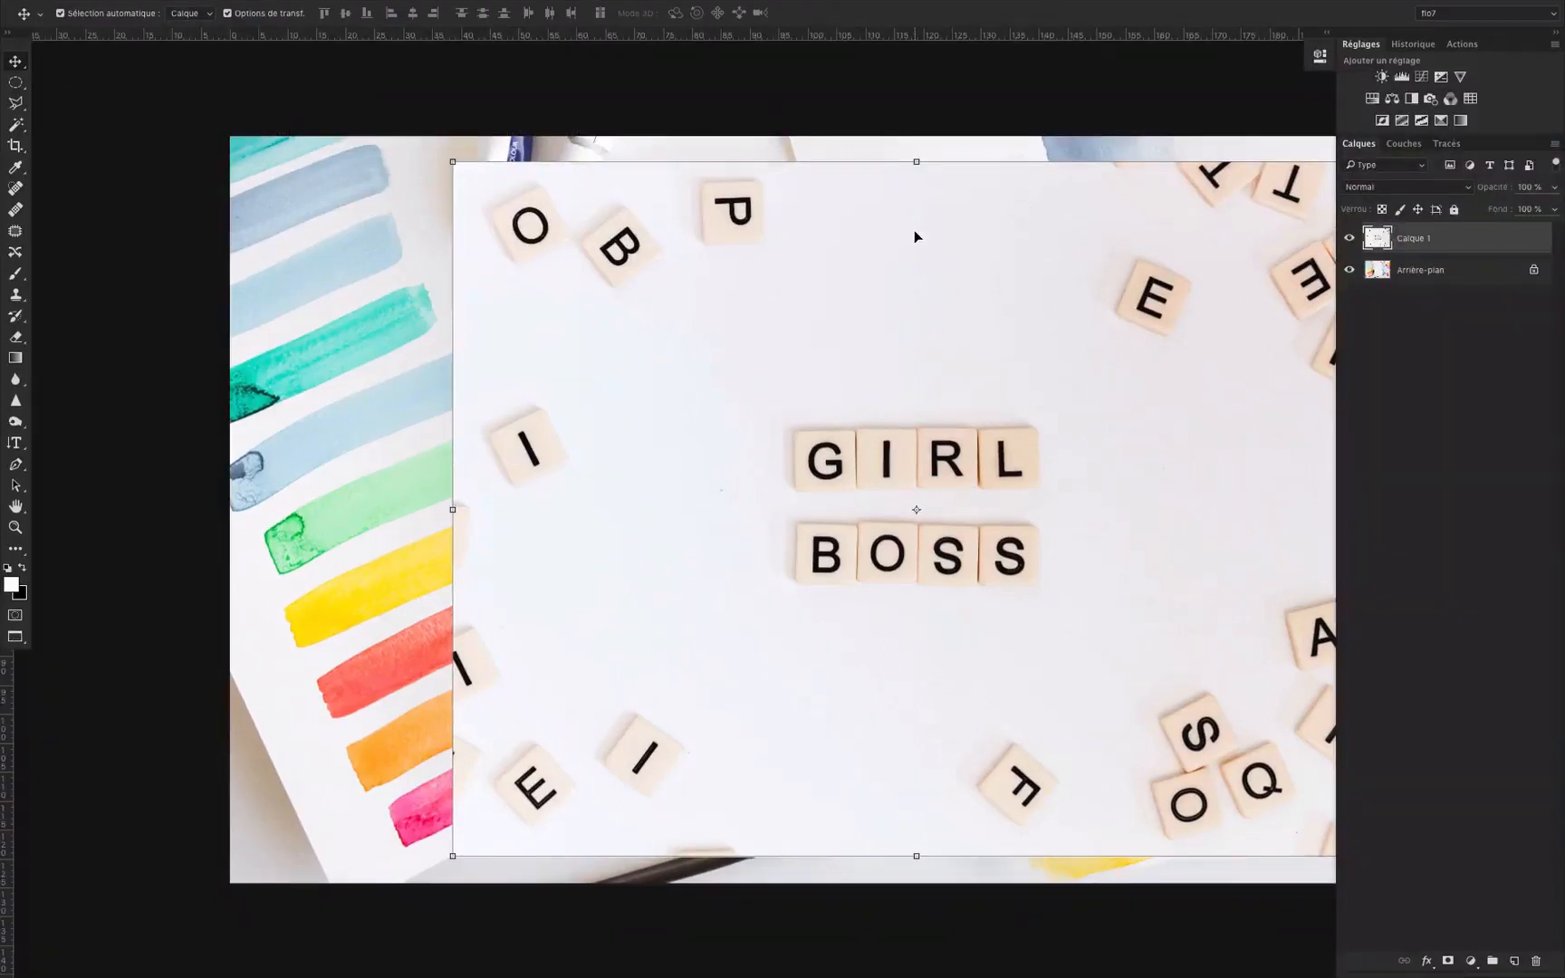
pyautogui.moveTo(896, 458); pyautogui.dragTo(844, 707)
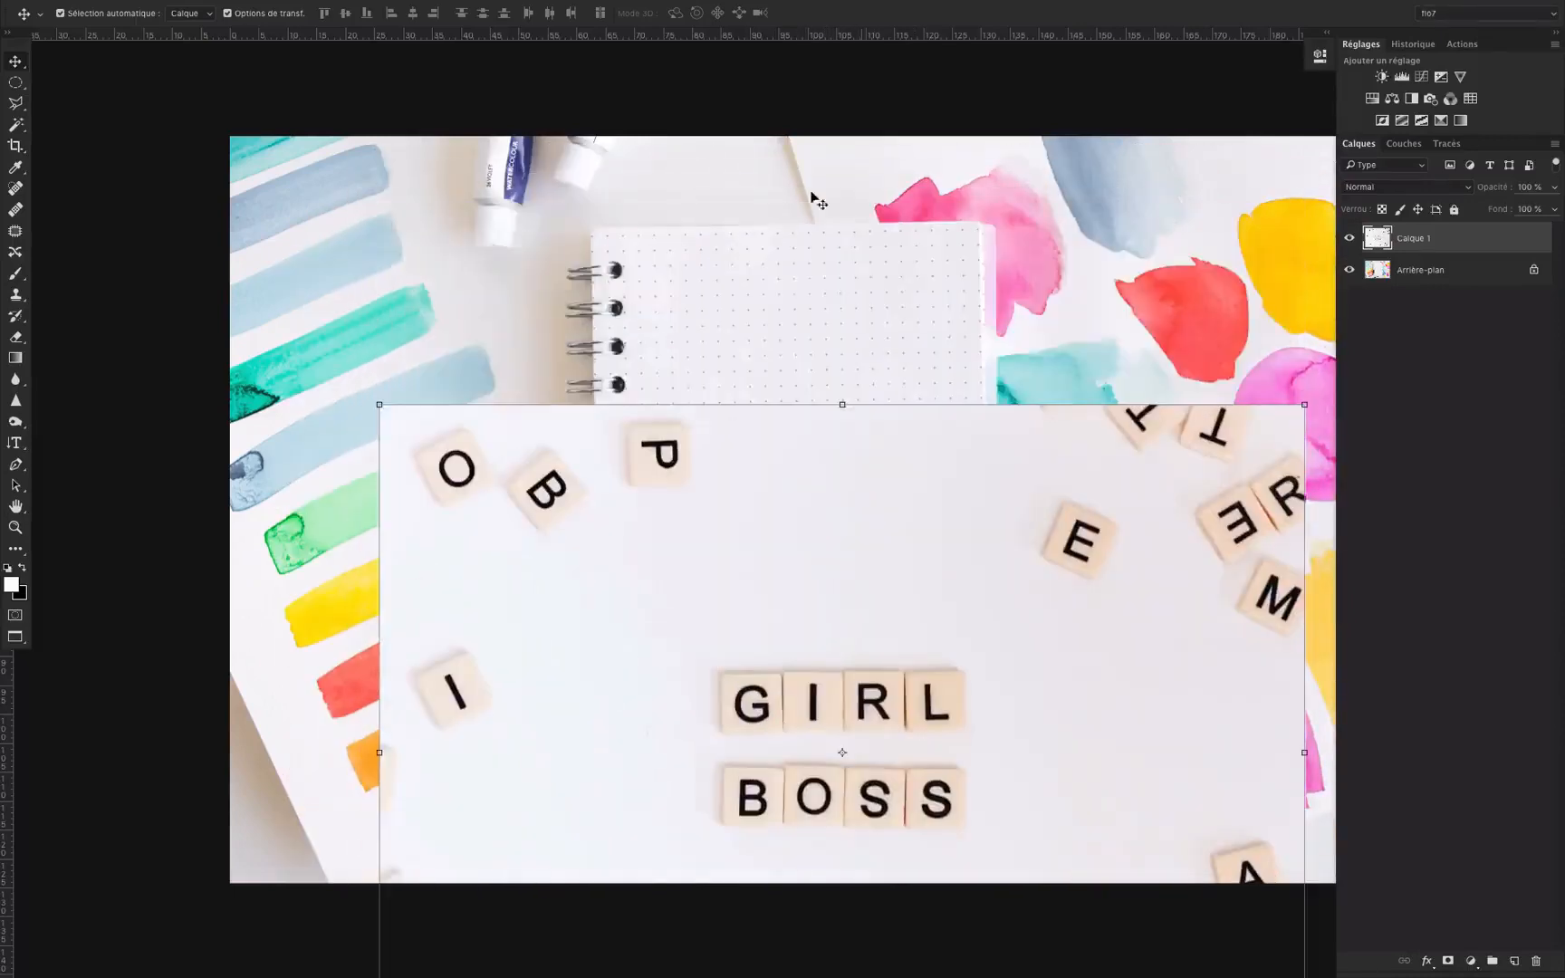
pyautogui.moveTo(847, 636); pyautogui.dragTo(848, 460)
# Step: Scale the letter-tile layer up slightly with Free Transform and position the GIRL BOSS tiles on the notebook page at 57% opacity
pyautogui.press('super+t')
pyautogui.moveTo(680, 308); pyautogui.dragTo(683, 259)
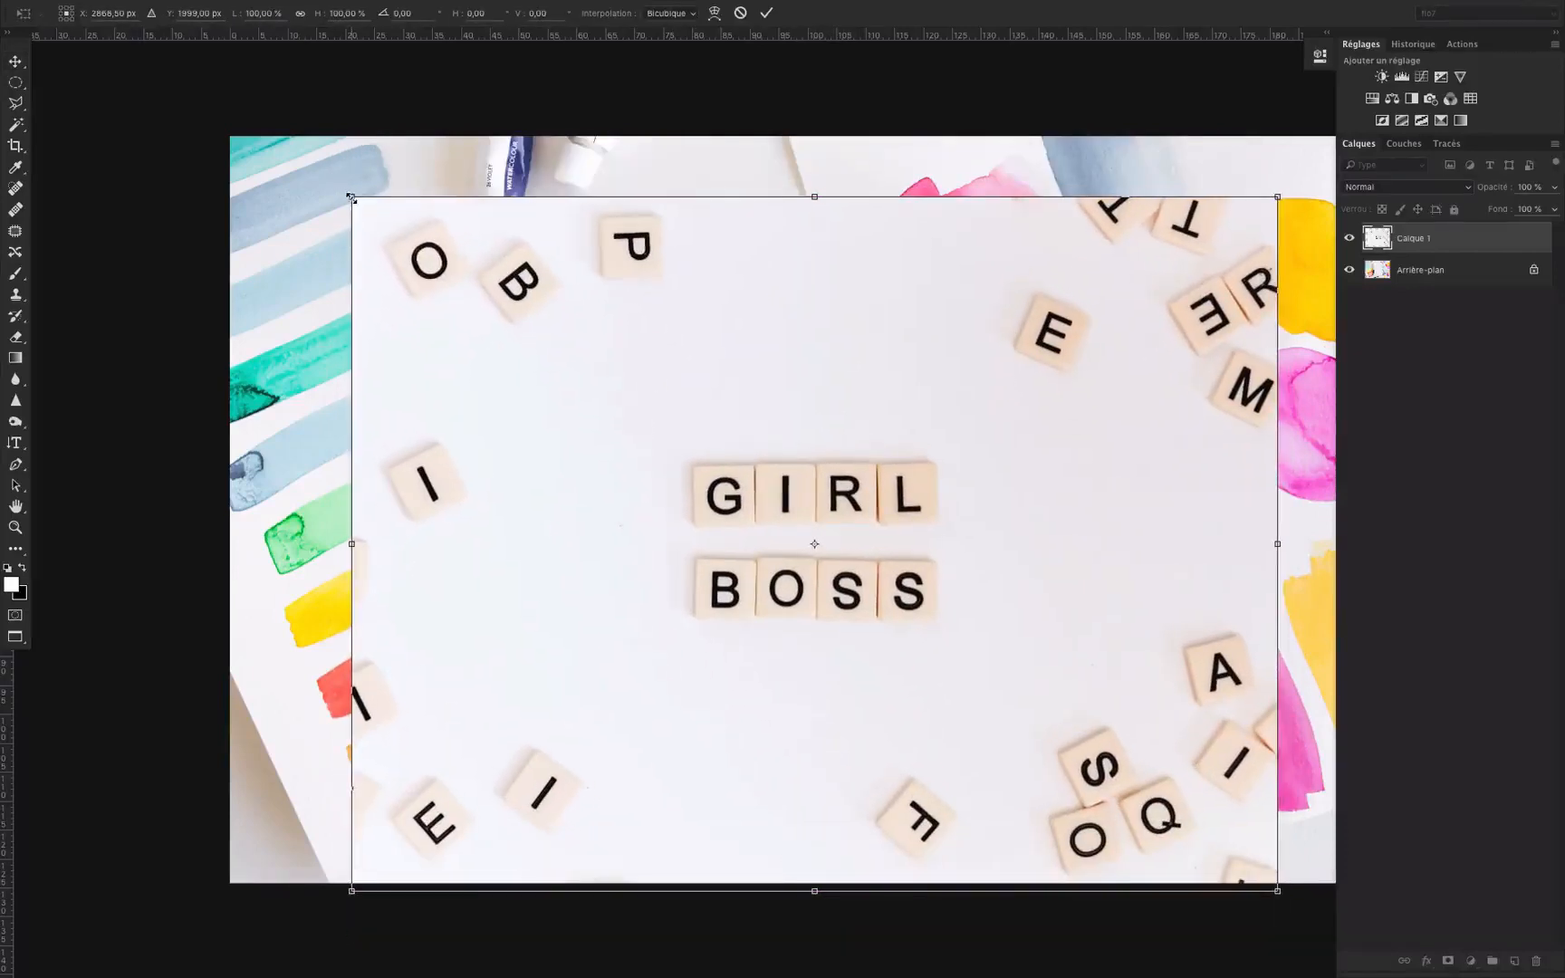
pyautogui.moveTo(350, 196)
pyautogui.mouseDown()
pyautogui.moveTo(648, 425)
pyautogui.moveTo(380, 231)
pyautogui.moveTo(515, 342)
pyautogui.moveTo(304, 141)
pyautogui.moveTo(342, 192)
pyautogui.mouseUp()
pyautogui.moveTo(741, 482); pyautogui.dragTo(723, 443)
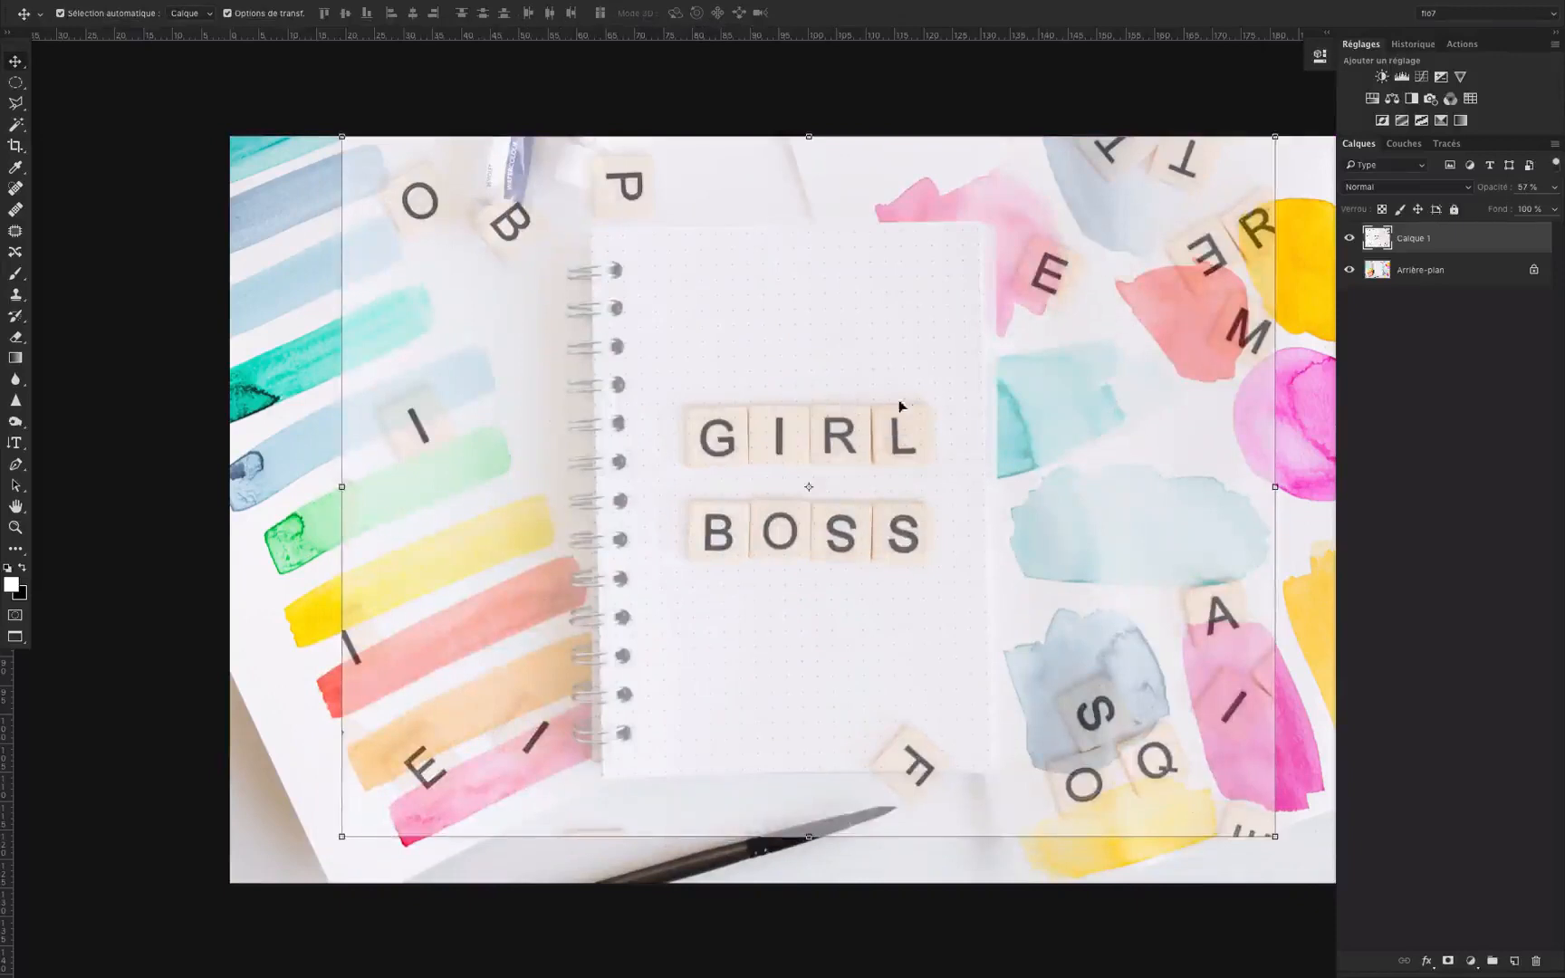
pyautogui.moveTo(875, 396); pyautogui.dragTo(893, 418)
pyautogui.moveTo(883, 481)
pyautogui.mouseDown()
pyautogui.moveTo(909, 464)
pyautogui.moveTo(902, 497)
pyautogui.mouseUp()
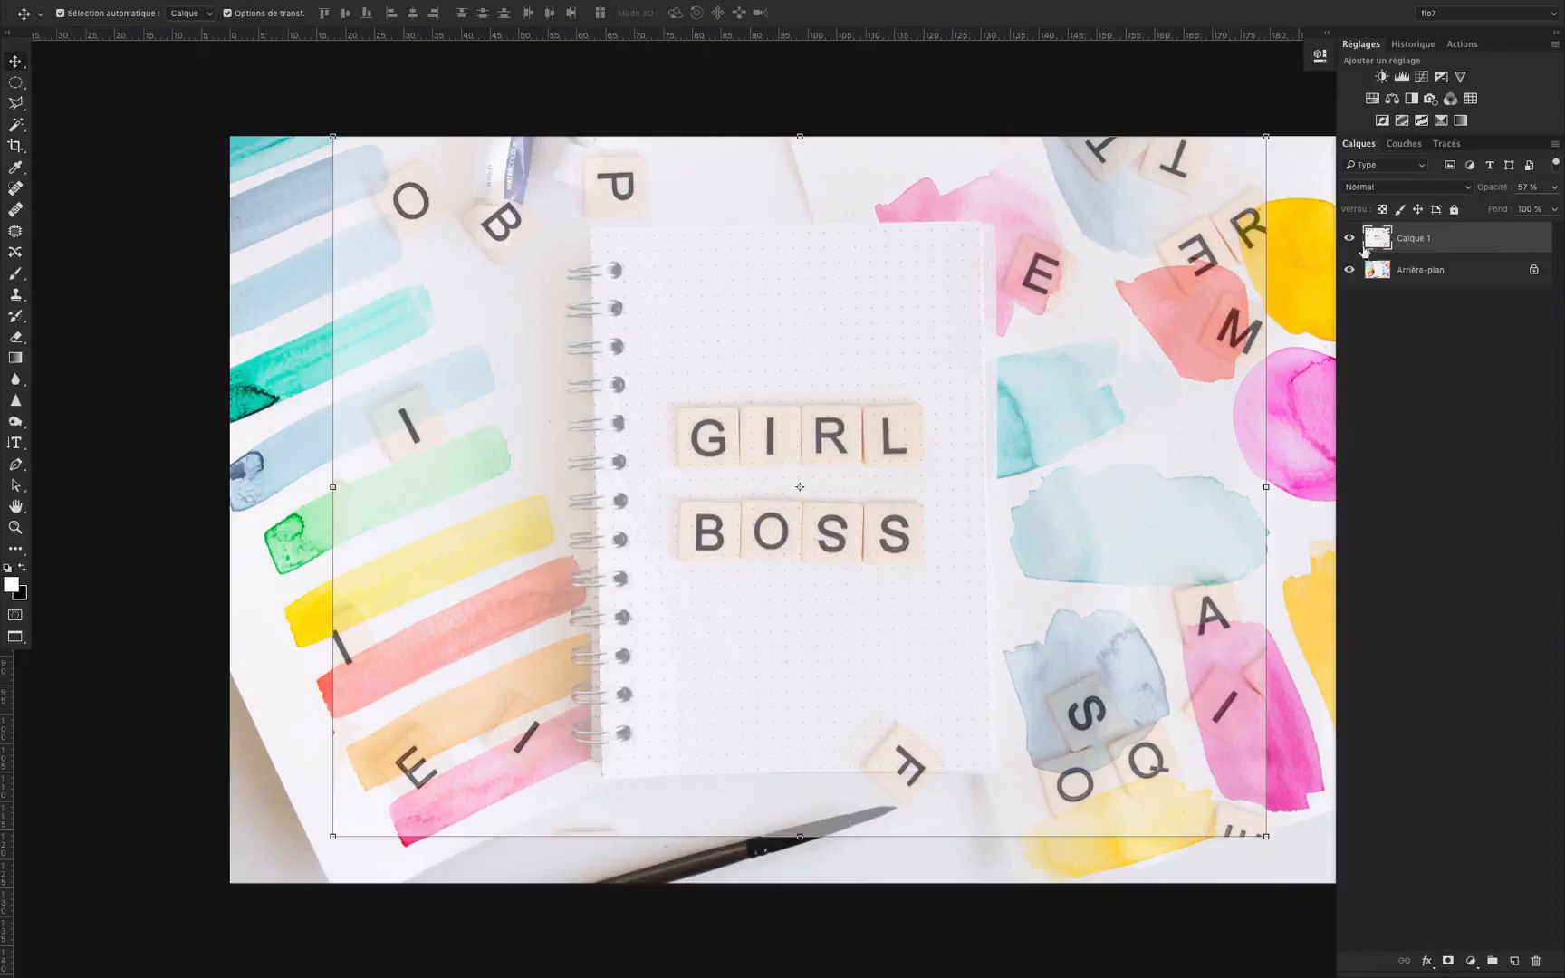
# Step: Set the letter-tile layer's opacity to 100% and its blend mode to Obscurcir
pyautogui.click(1497, 192)
pyautogui.write('100')
pyautogui.press('Return')
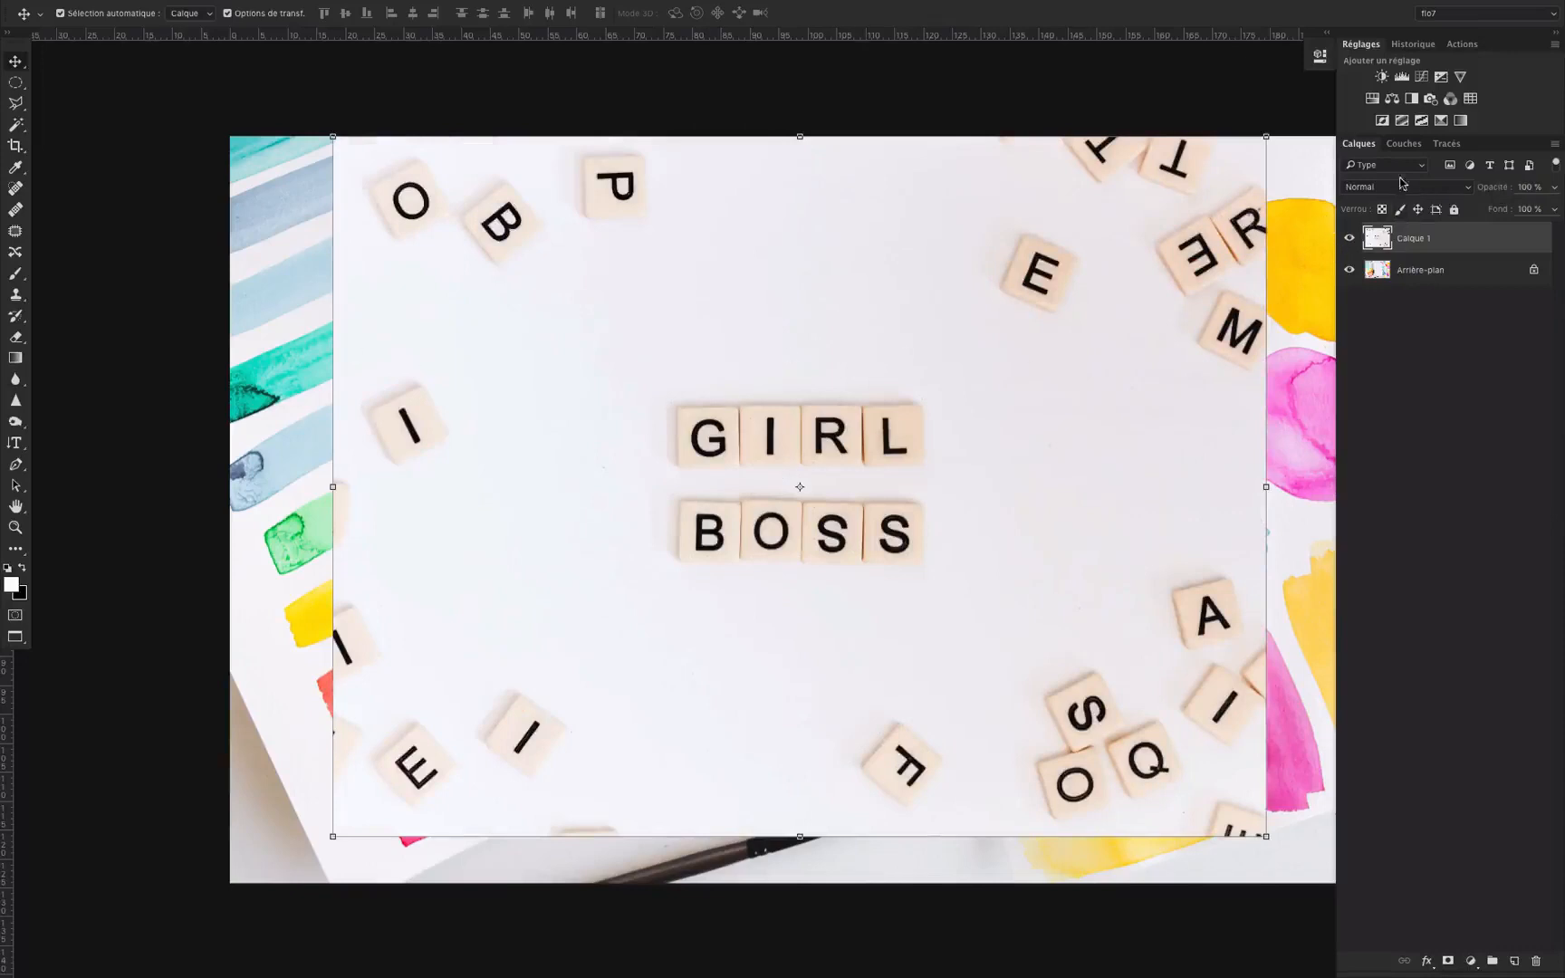
pyautogui.click(1392, 186)
pyautogui.click(1392, 187)
pyautogui.click(1404, 186)
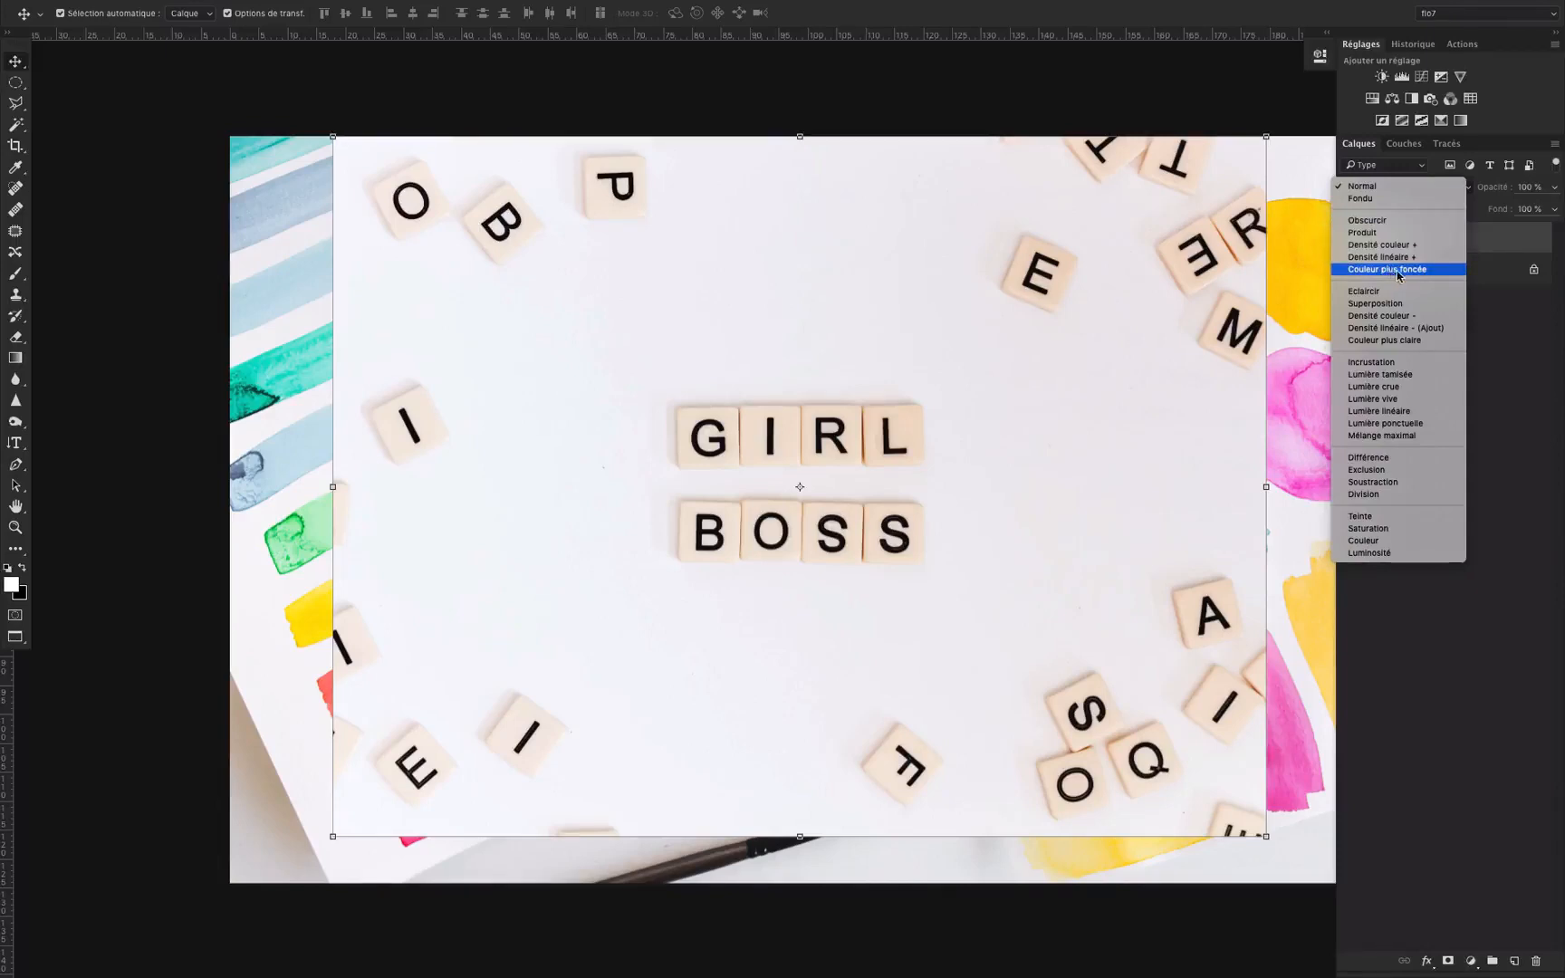
pyautogui.click(1410, 220)
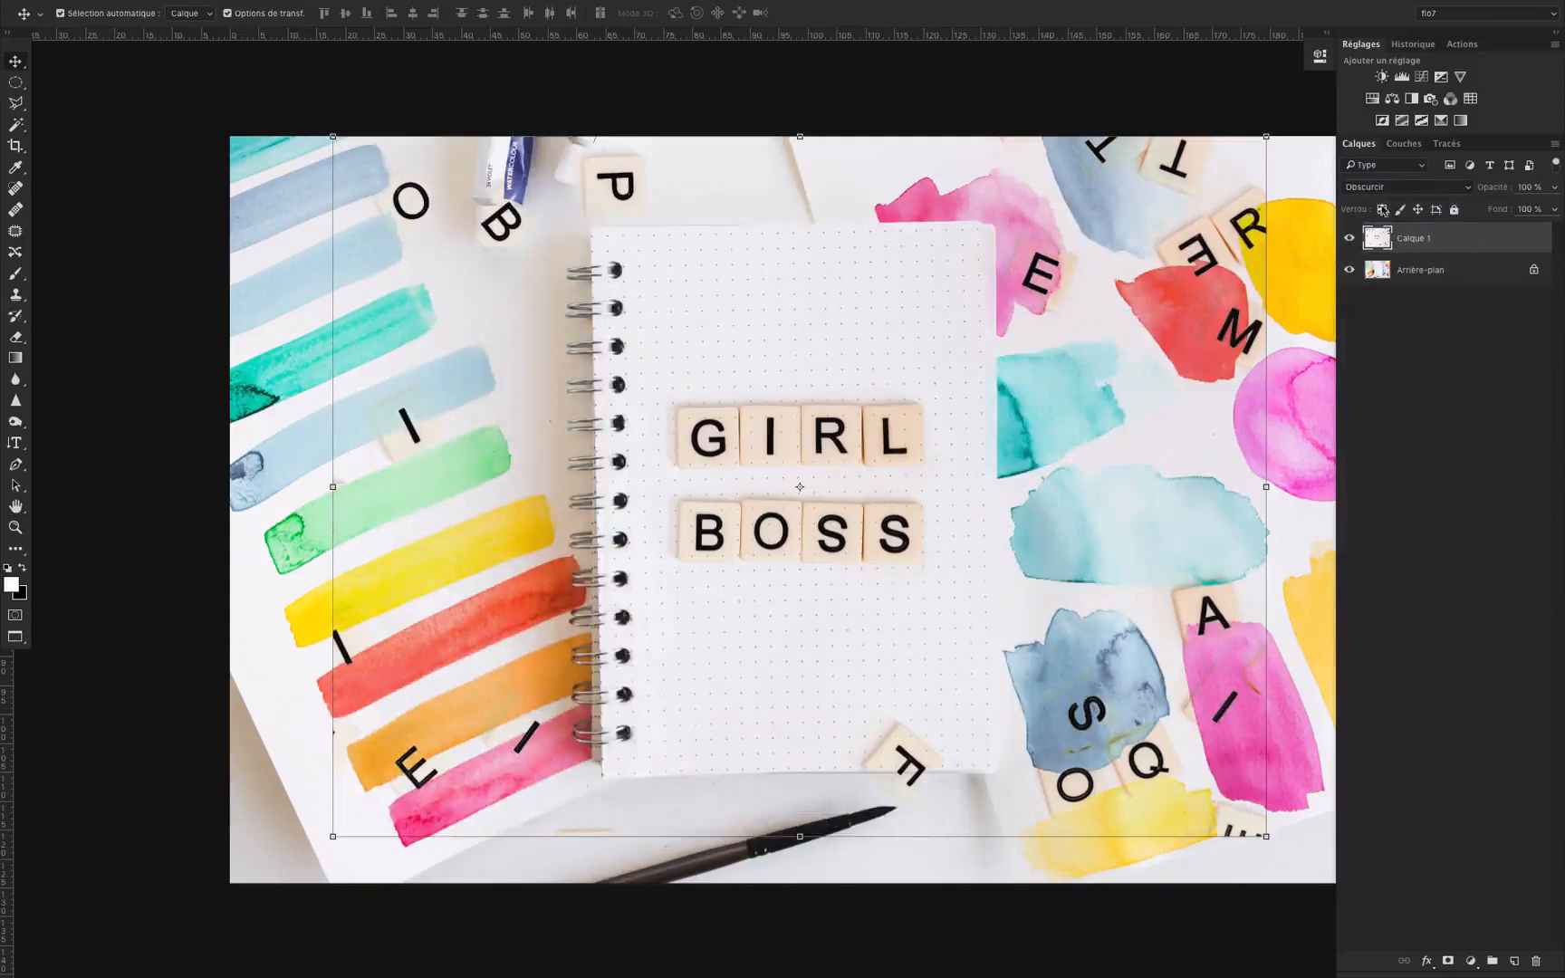
# Step: Try the Produit blend mode on the letter-tile layer and return it to Obscurcir
pyautogui.click(1386, 188)
pyautogui.click(1386, 198)
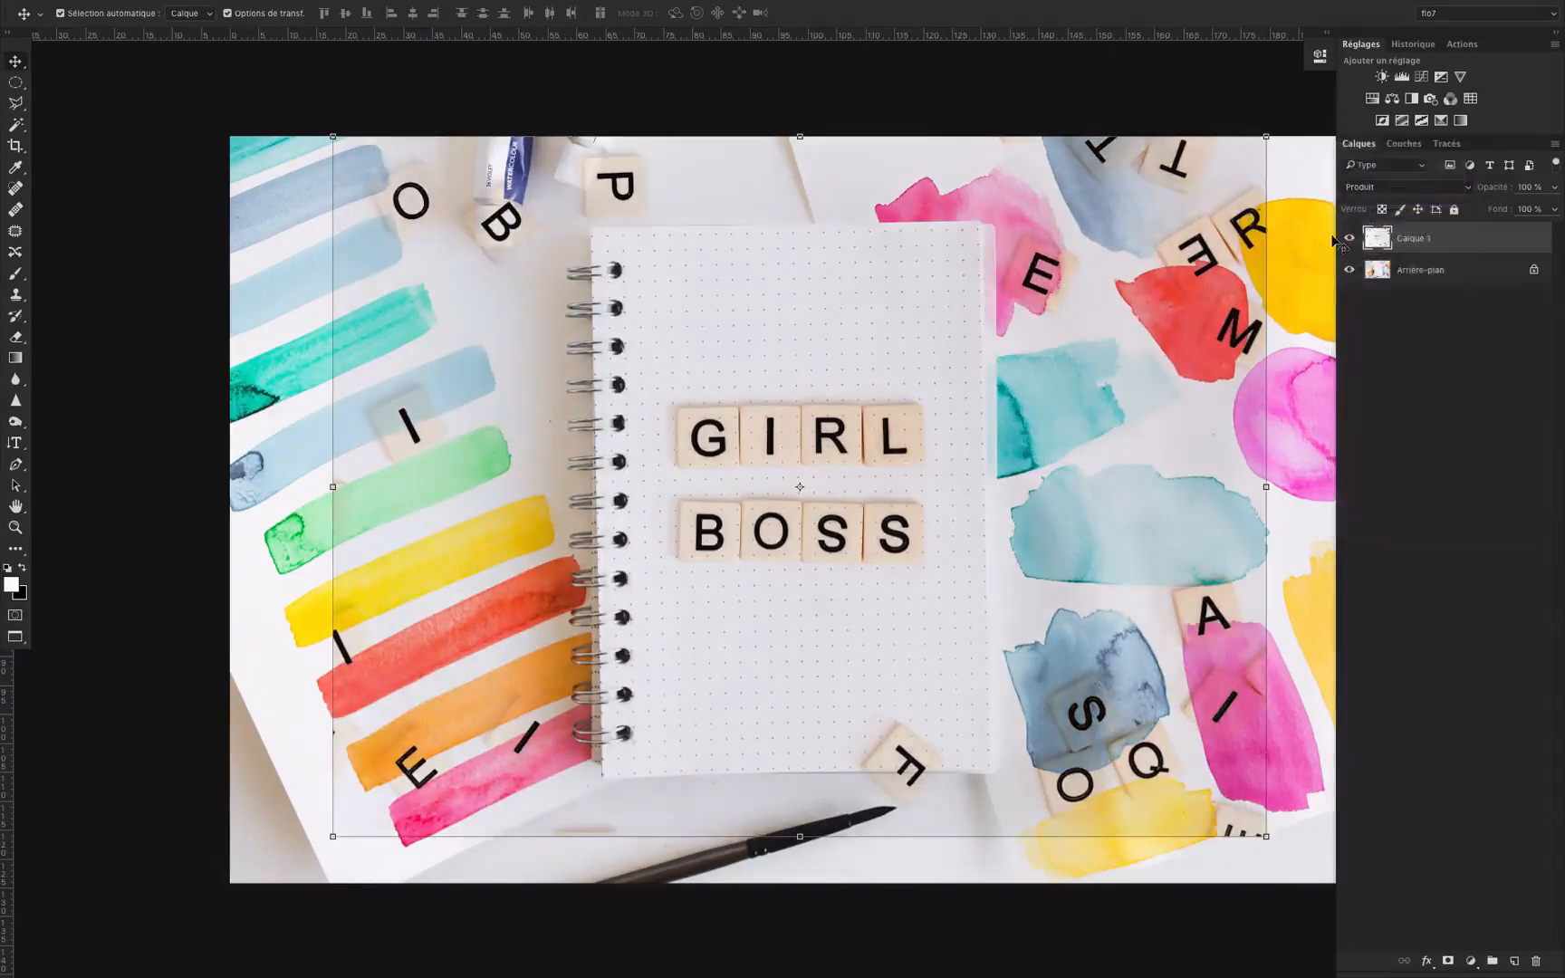
pyautogui.click(1432, 190)
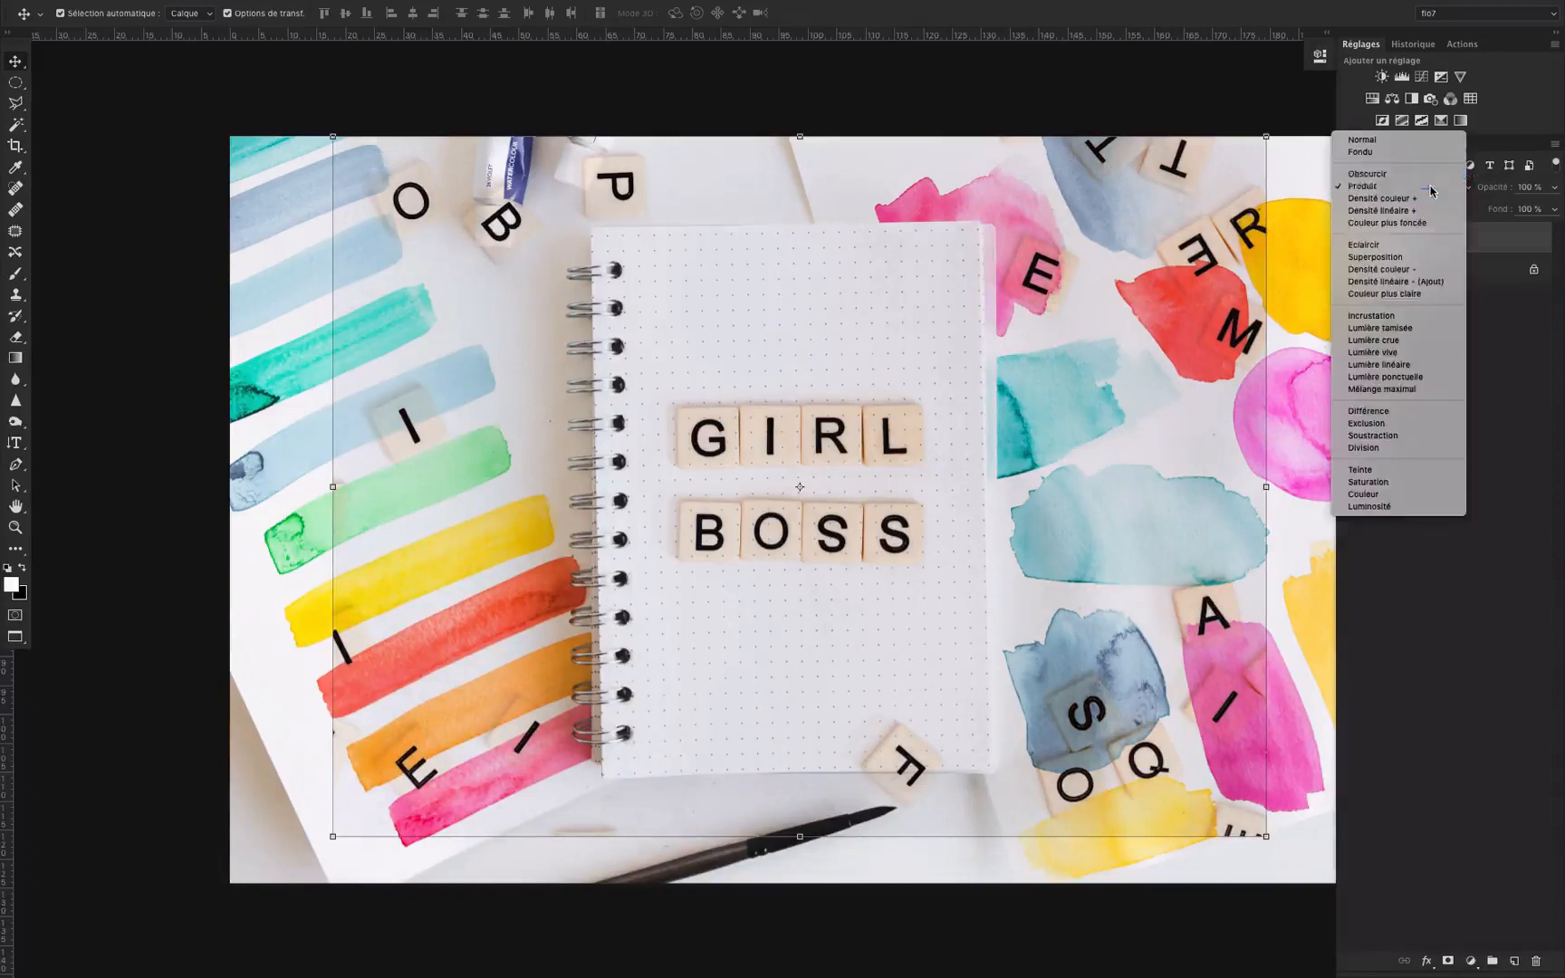
pyautogui.click(1413, 174)
# Step: Shift the letter-tile layer slightly to the right on the notebook page and add a layer mask to it
pyautogui.moveTo(875, 450); pyautogui.dragTo(907, 462)
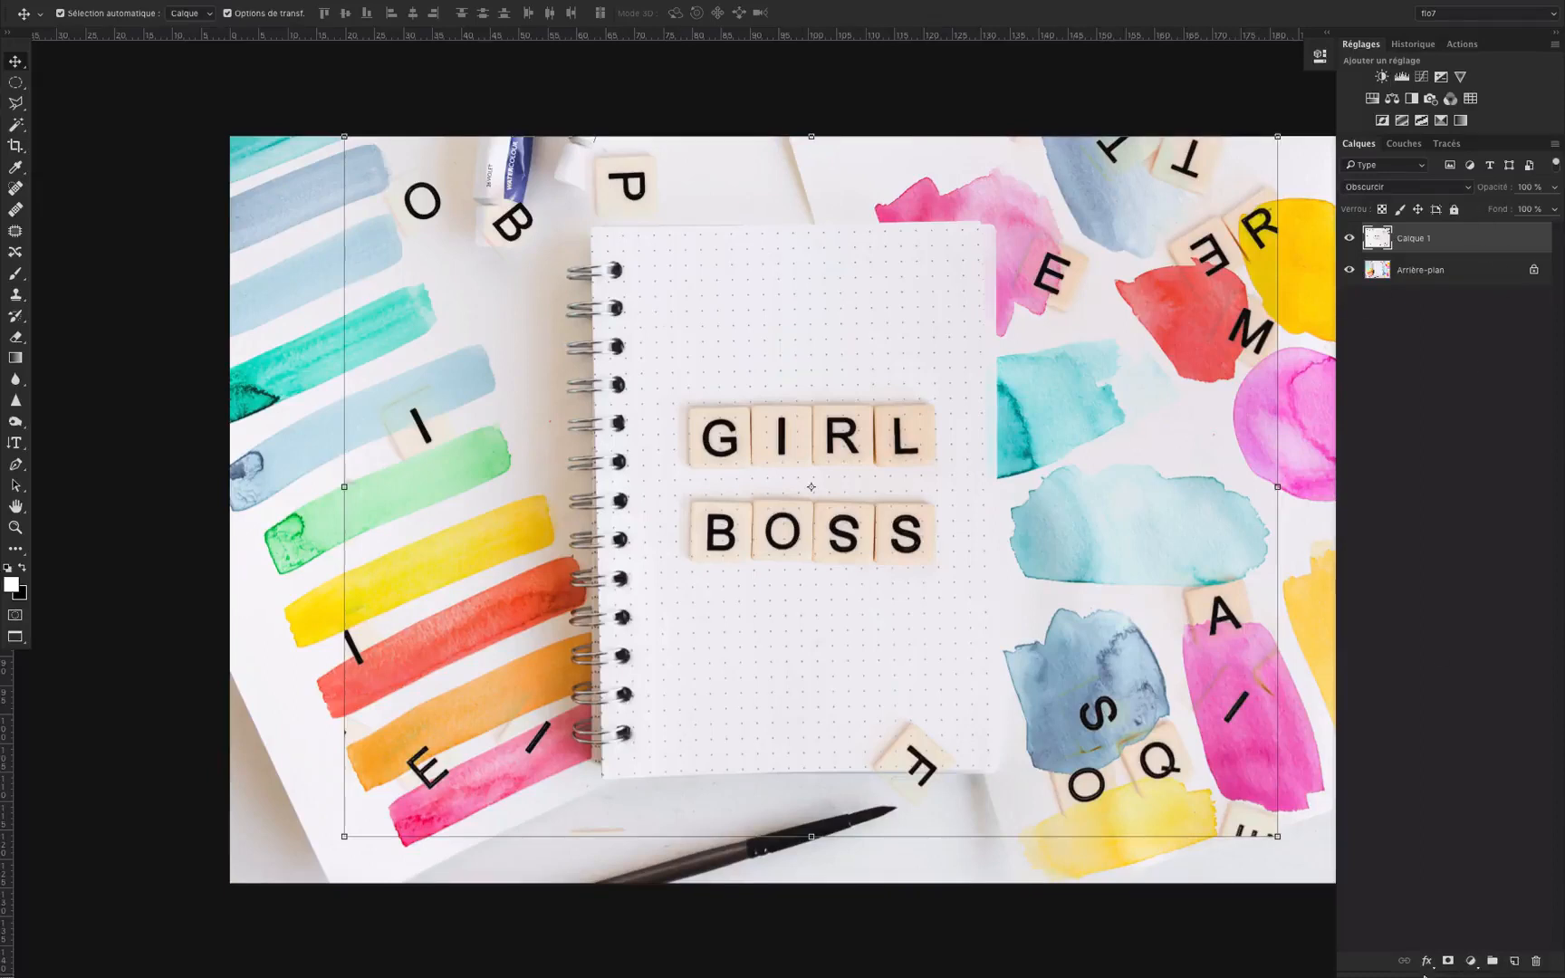
pyautogui.click(1449, 961)
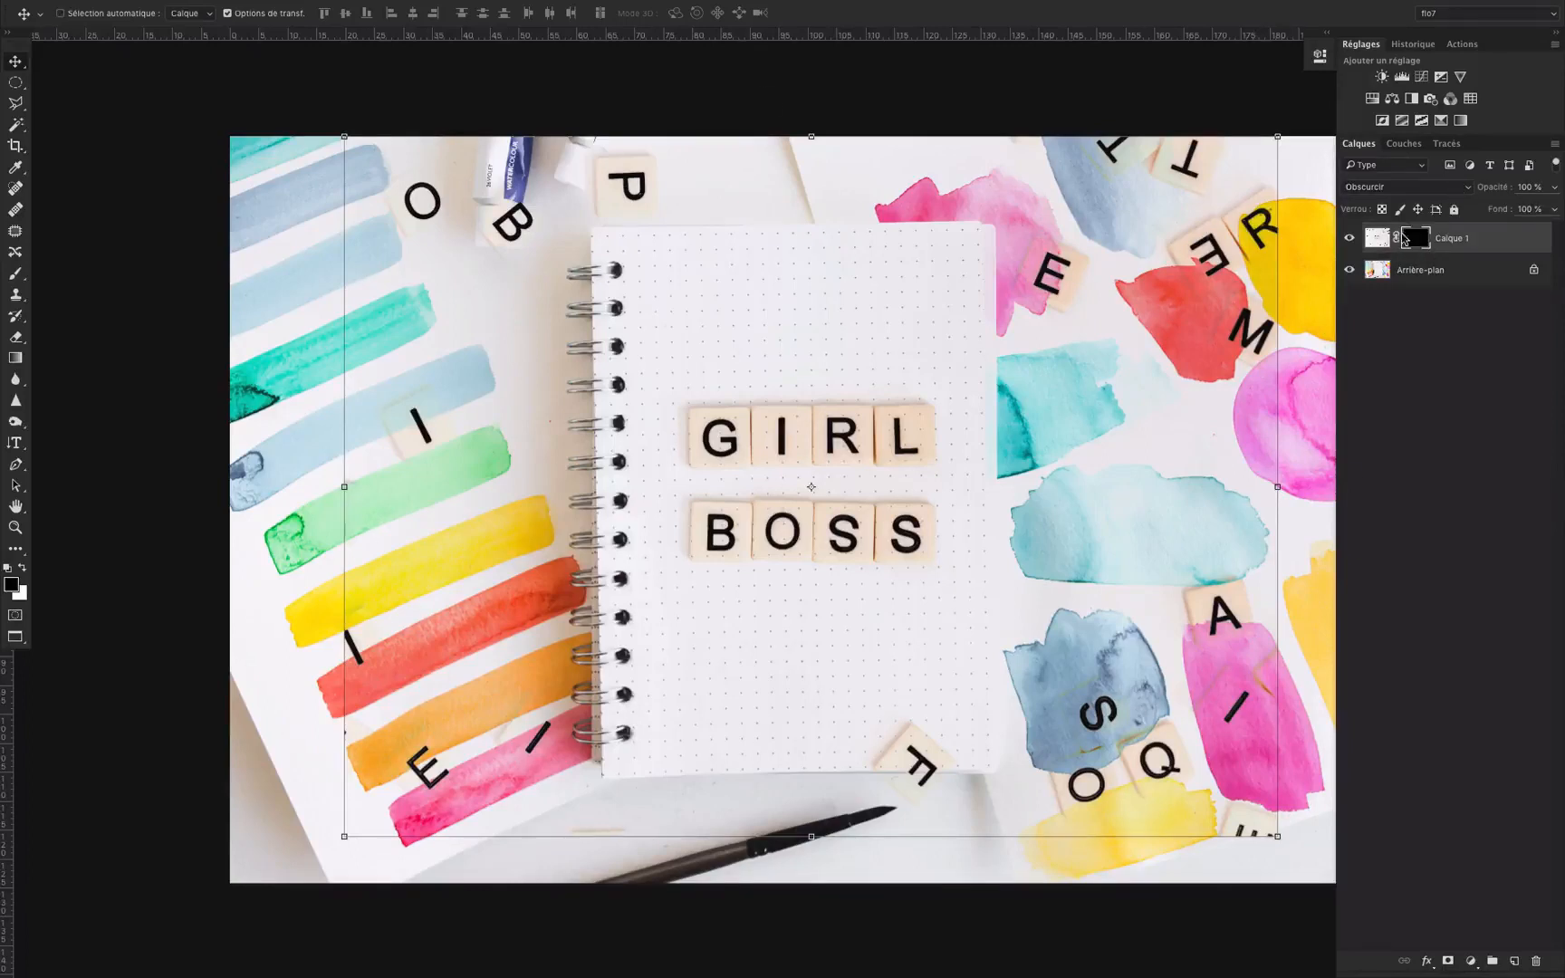
# Step: Invert the layer mask to black to hide the letter tiles and invert it back to white
pyautogui.hotkey('ctrl', 'i')
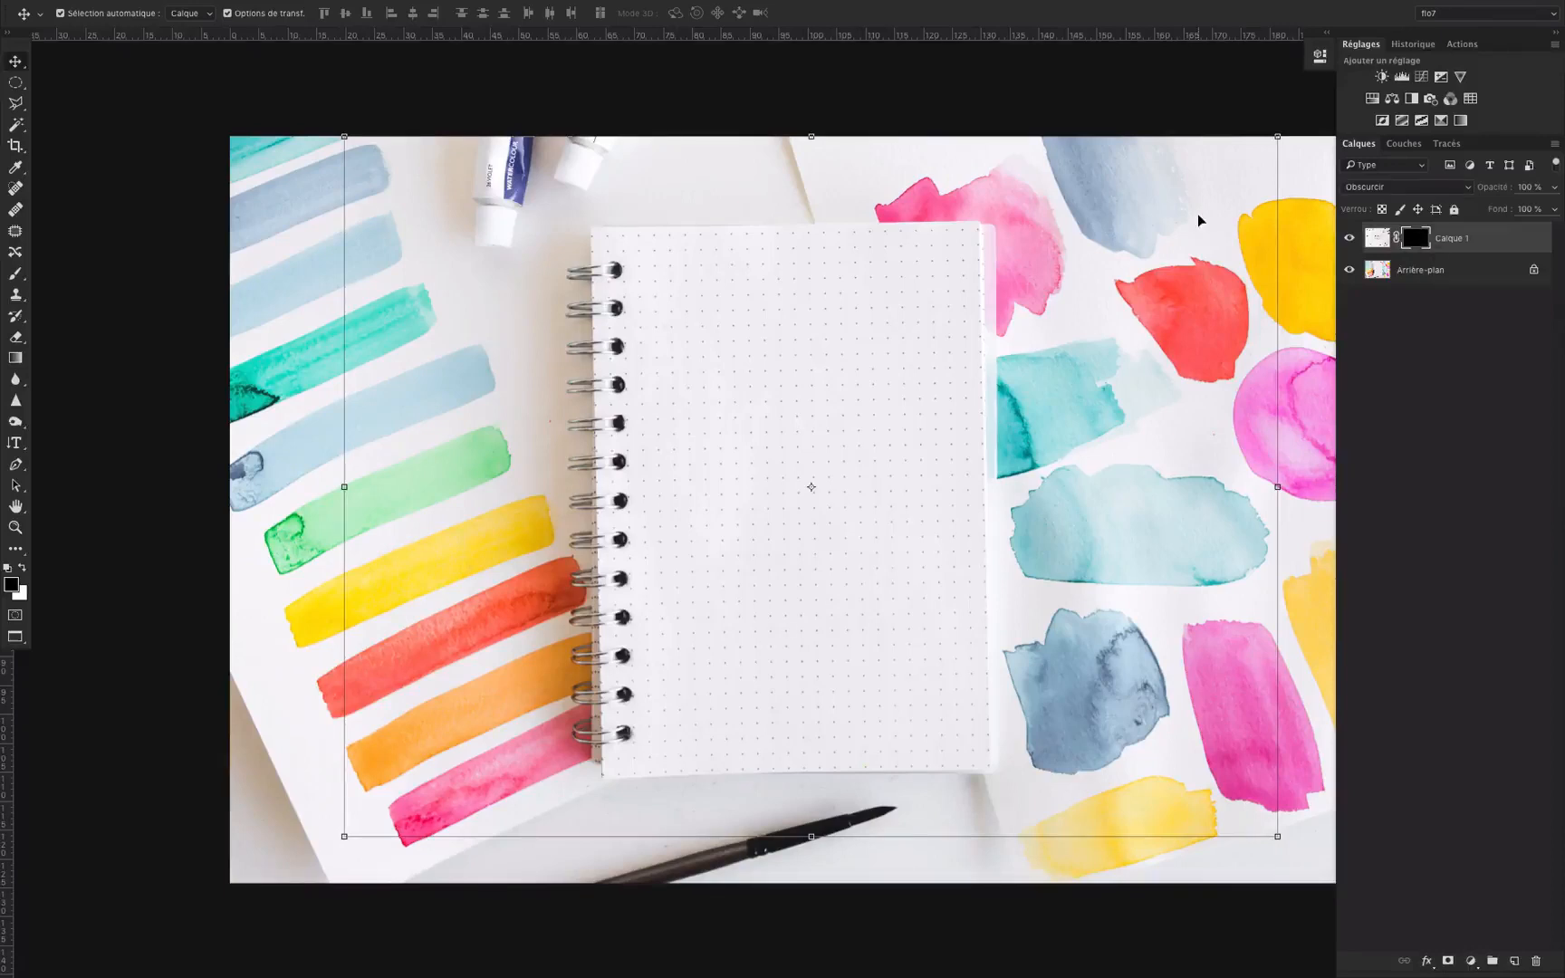
pyautogui.hotkey('ctrl', 'i')
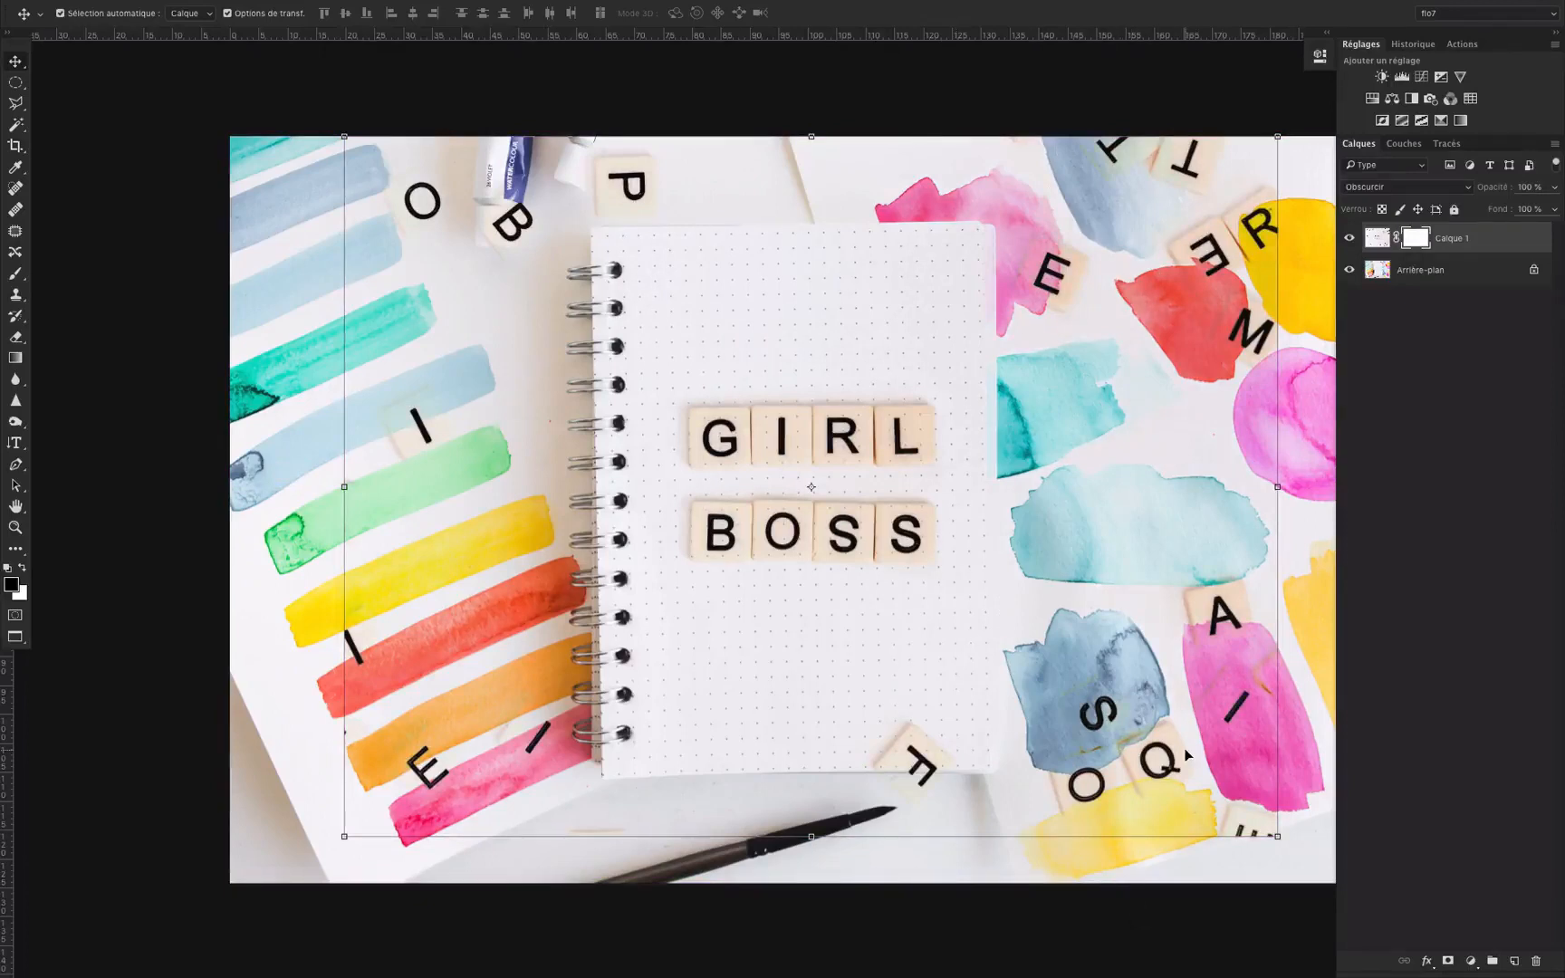
# Step: Paint black on the layer mask with the Brush to hide all loose letter tiles around the GIRL BOSS words
pyautogui.press('b')
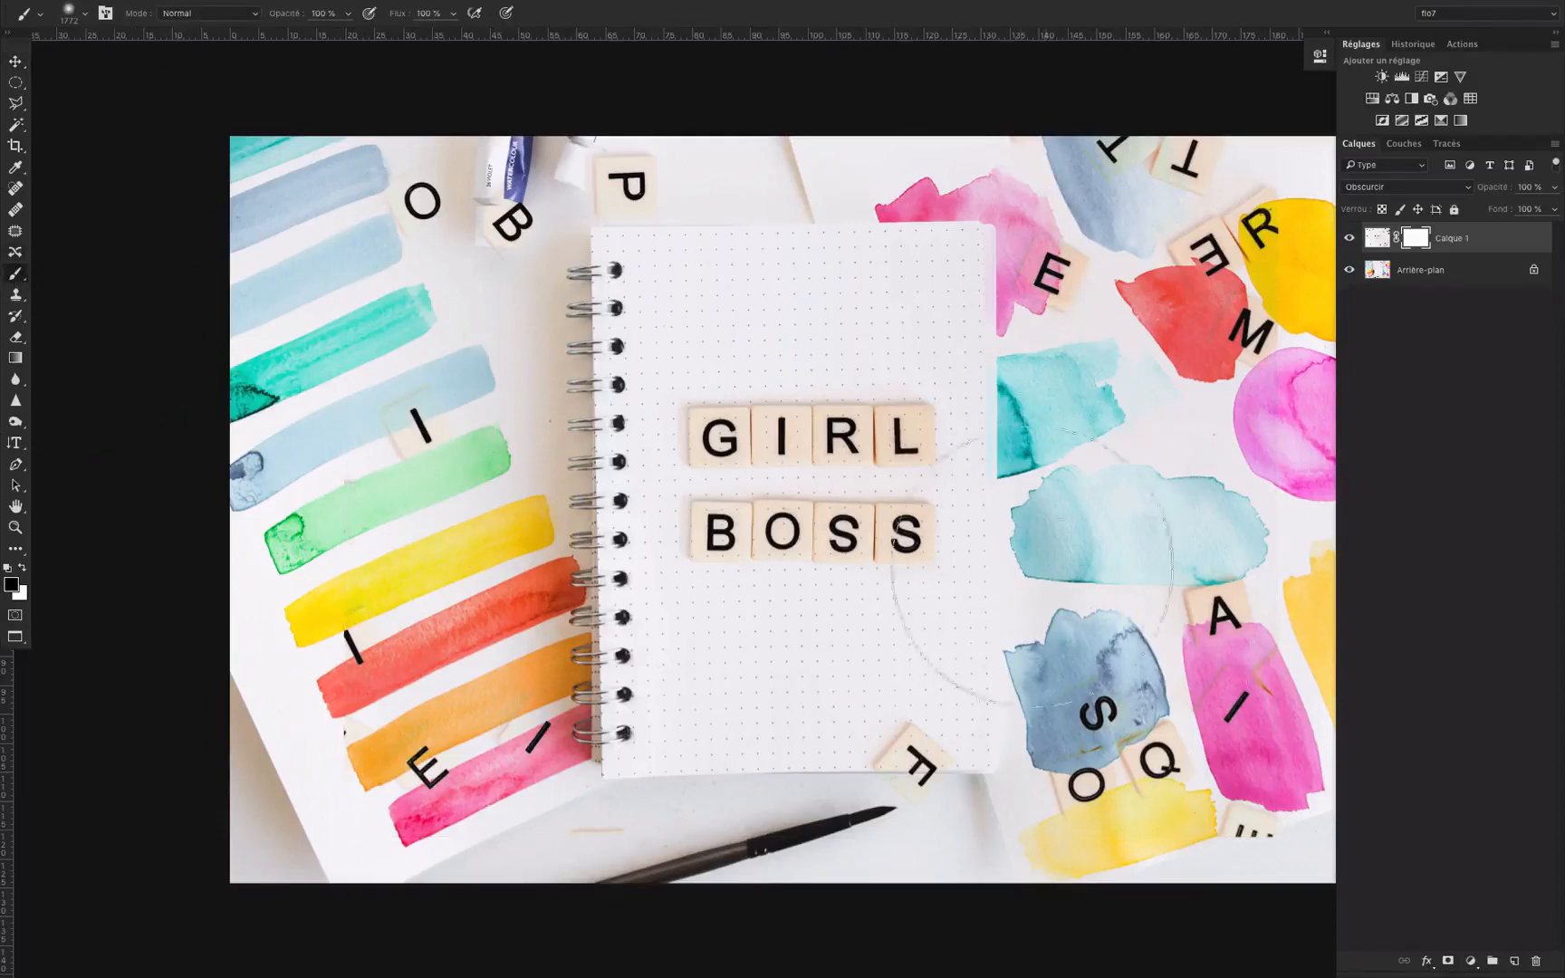
pyautogui.moveTo(1182, 685)
pyautogui.mouseDown()
pyautogui.moveTo(1133, 739)
pyautogui.moveTo(1184, 206)
pyautogui.moveTo(1064, 192)
pyautogui.moveTo(1160, 258)
pyautogui.moveTo(1196, 588)
pyautogui.moveTo(866, 826)
pyautogui.moveTo(458, 746)
pyautogui.moveTo(403, 595)
pyautogui.mouseUp()
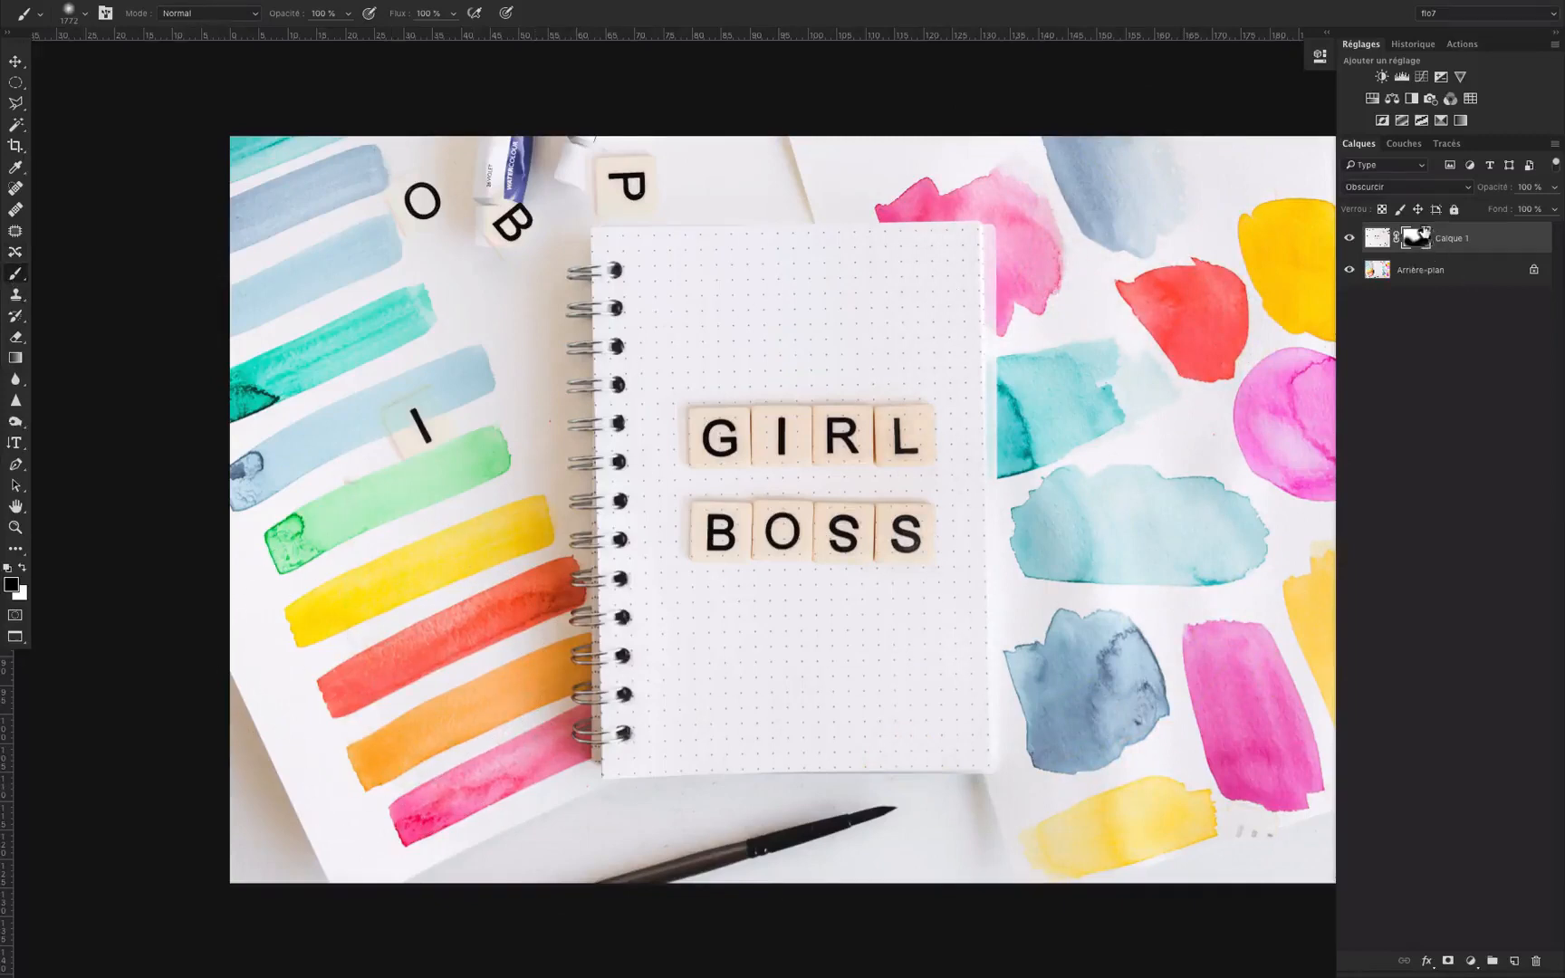
pyautogui.moveTo(367, 286)
pyautogui.mouseDown()
pyautogui.moveTo(524, 175)
pyautogui.moveTo(571, 161)
pyautogui.moveTo(437, 339)
pyautogui.mouseUp()
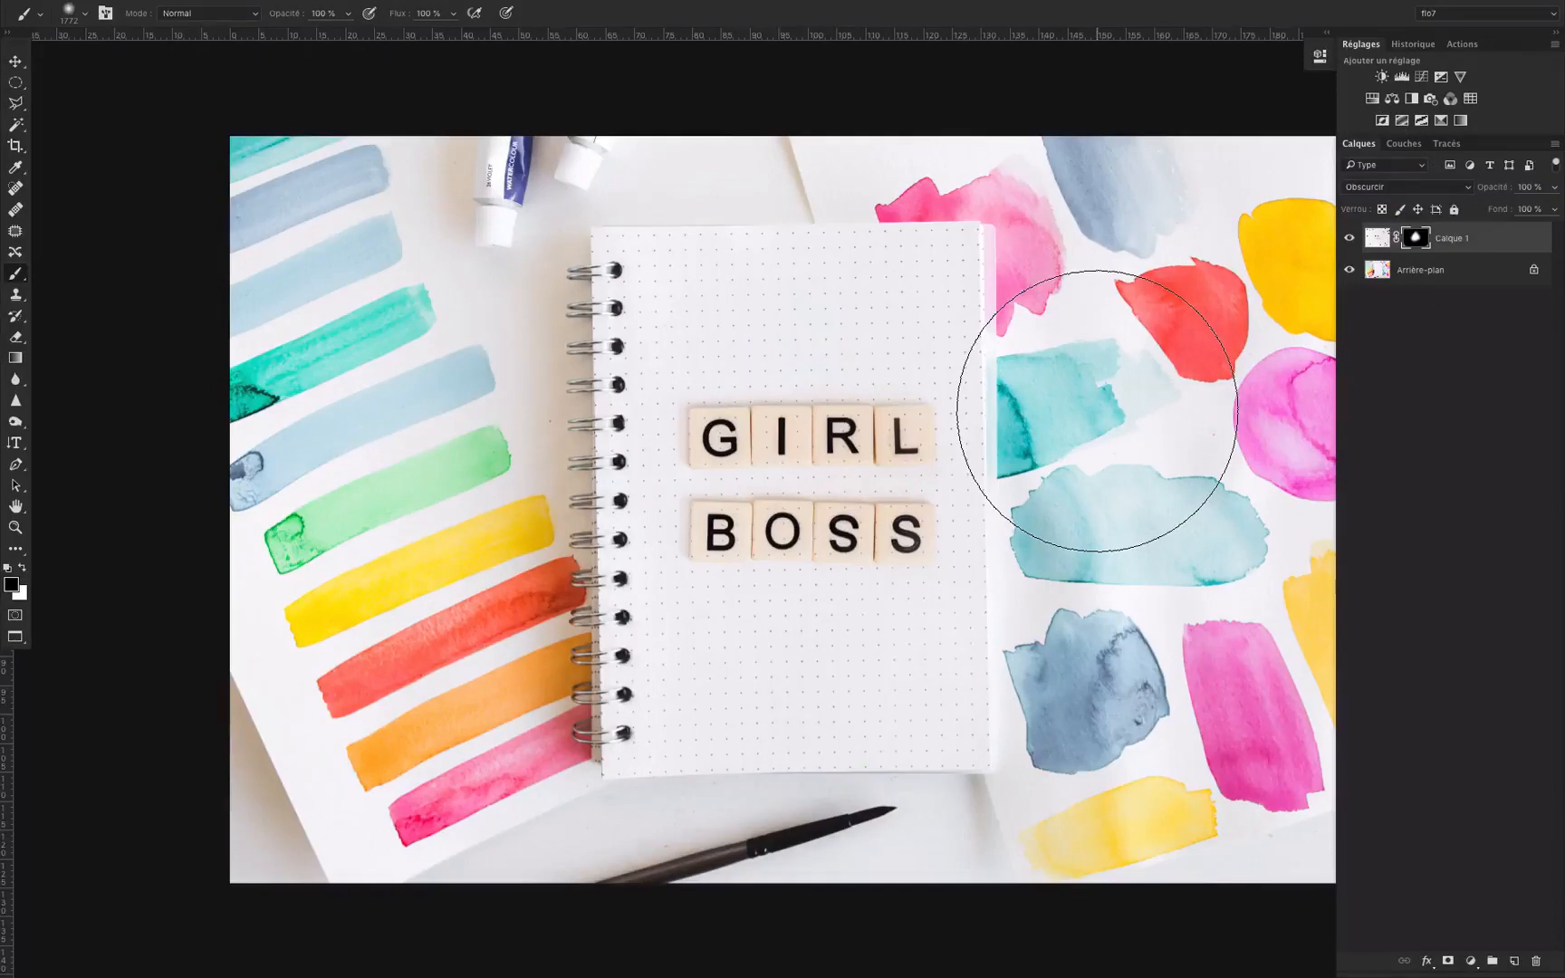
# Step: Compare the masked letter-tile layer in Normal blend mode and set it back to Obscurcir
pyautogui.click(1384, 187)
pyautogui.click(1386, 152)
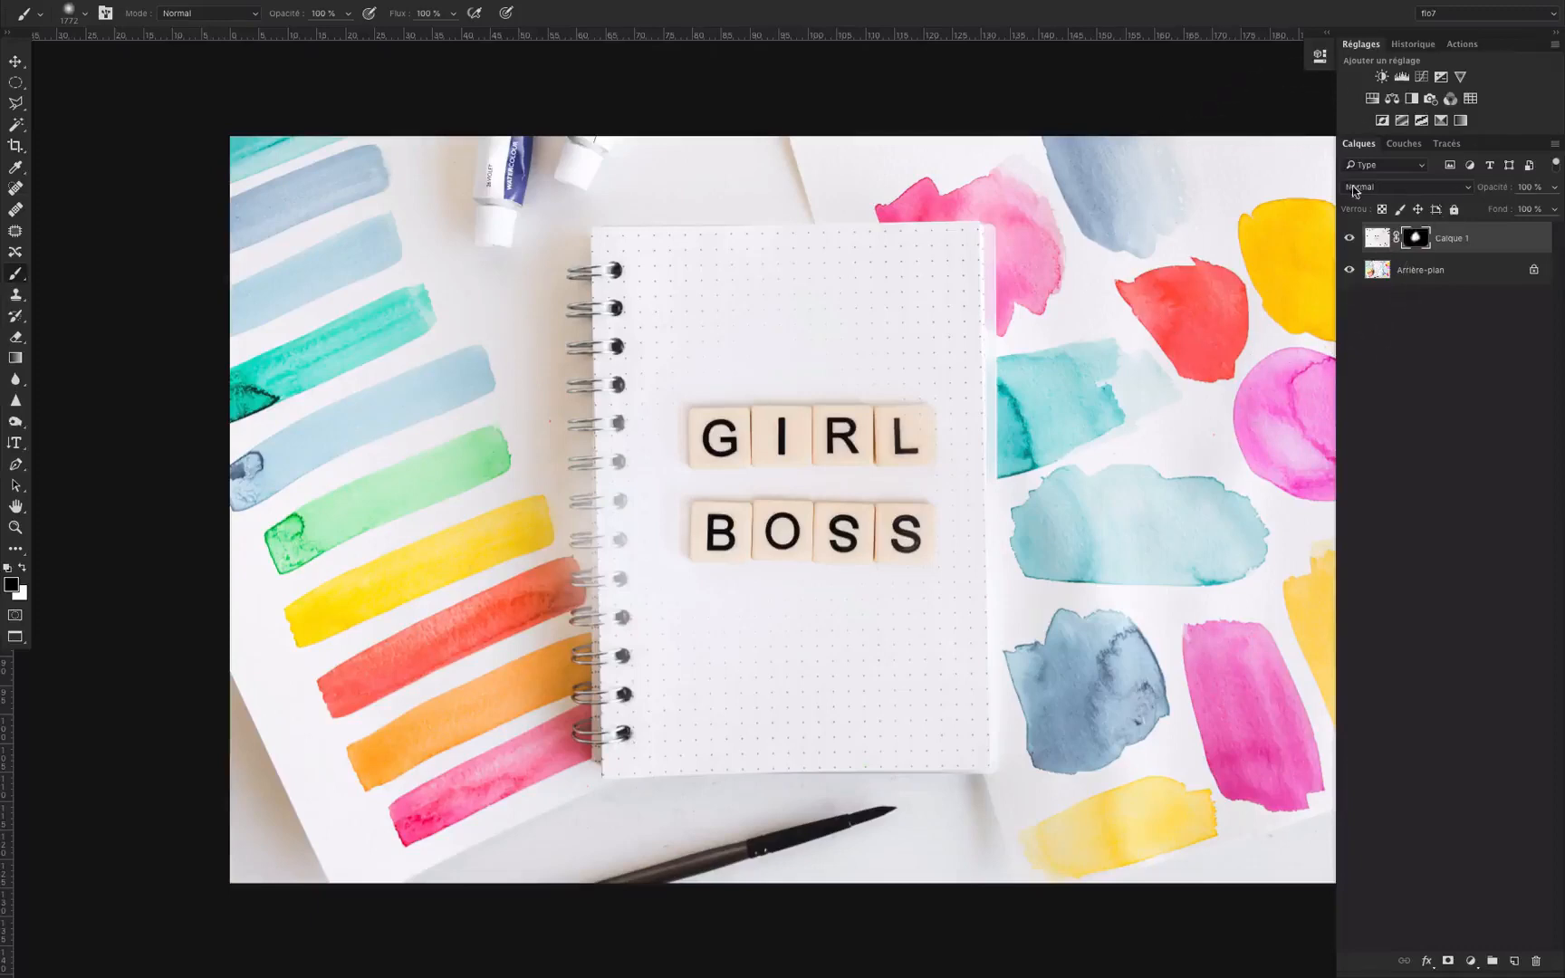
pyautogui.click(1356, 188)
pyautogui.click(1368, 220)
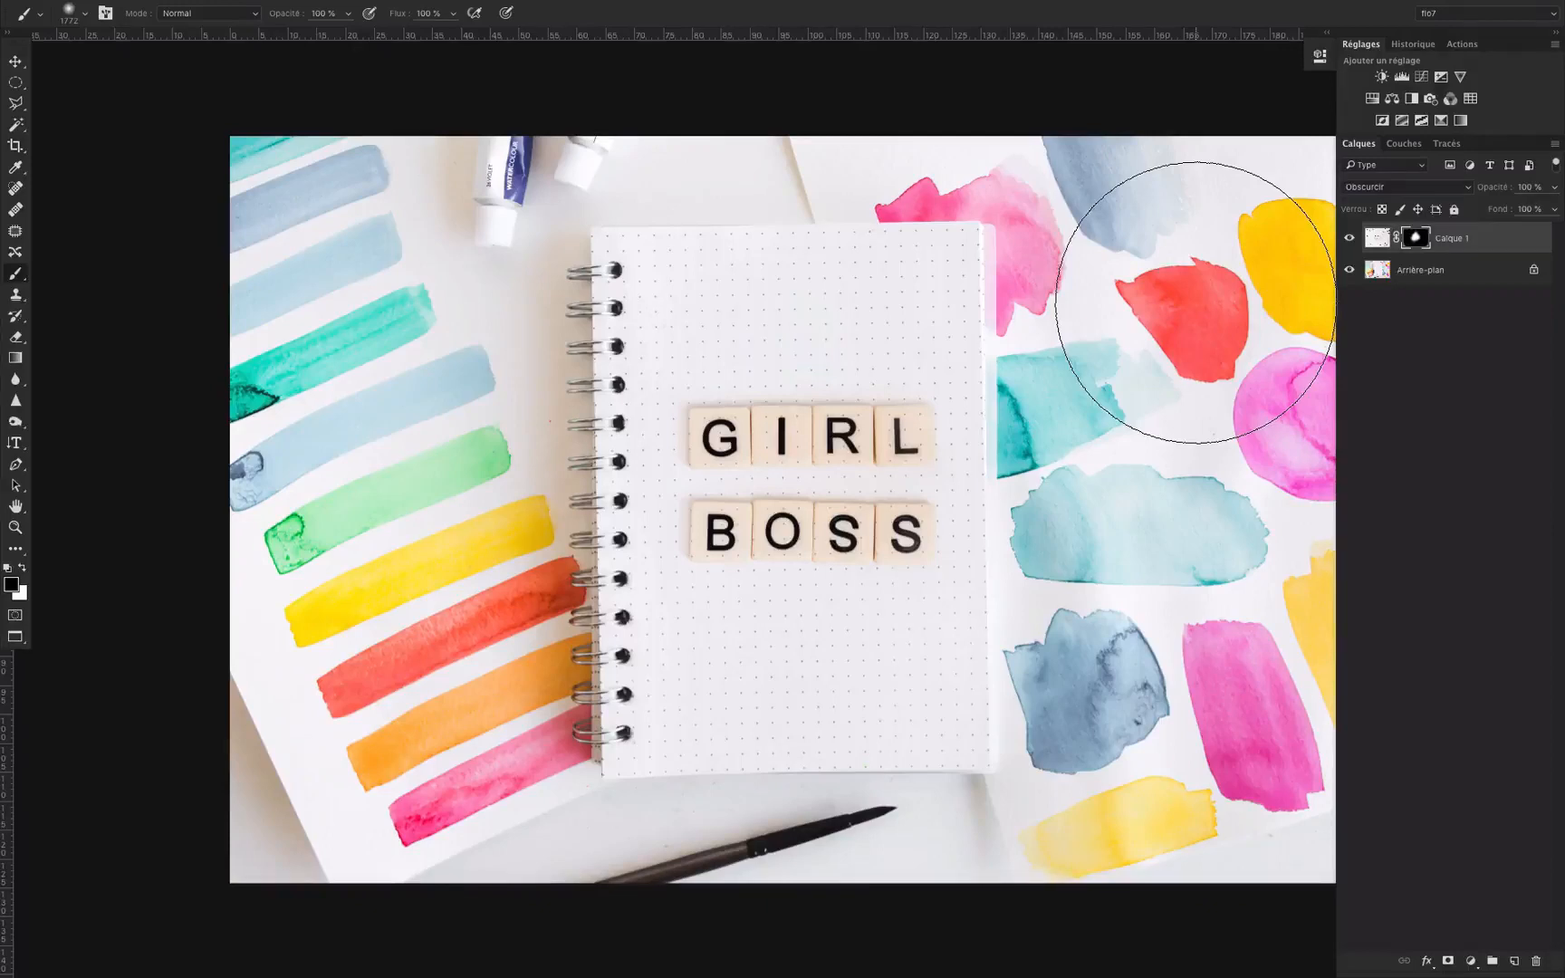
pyautogui.click(1376, 187)
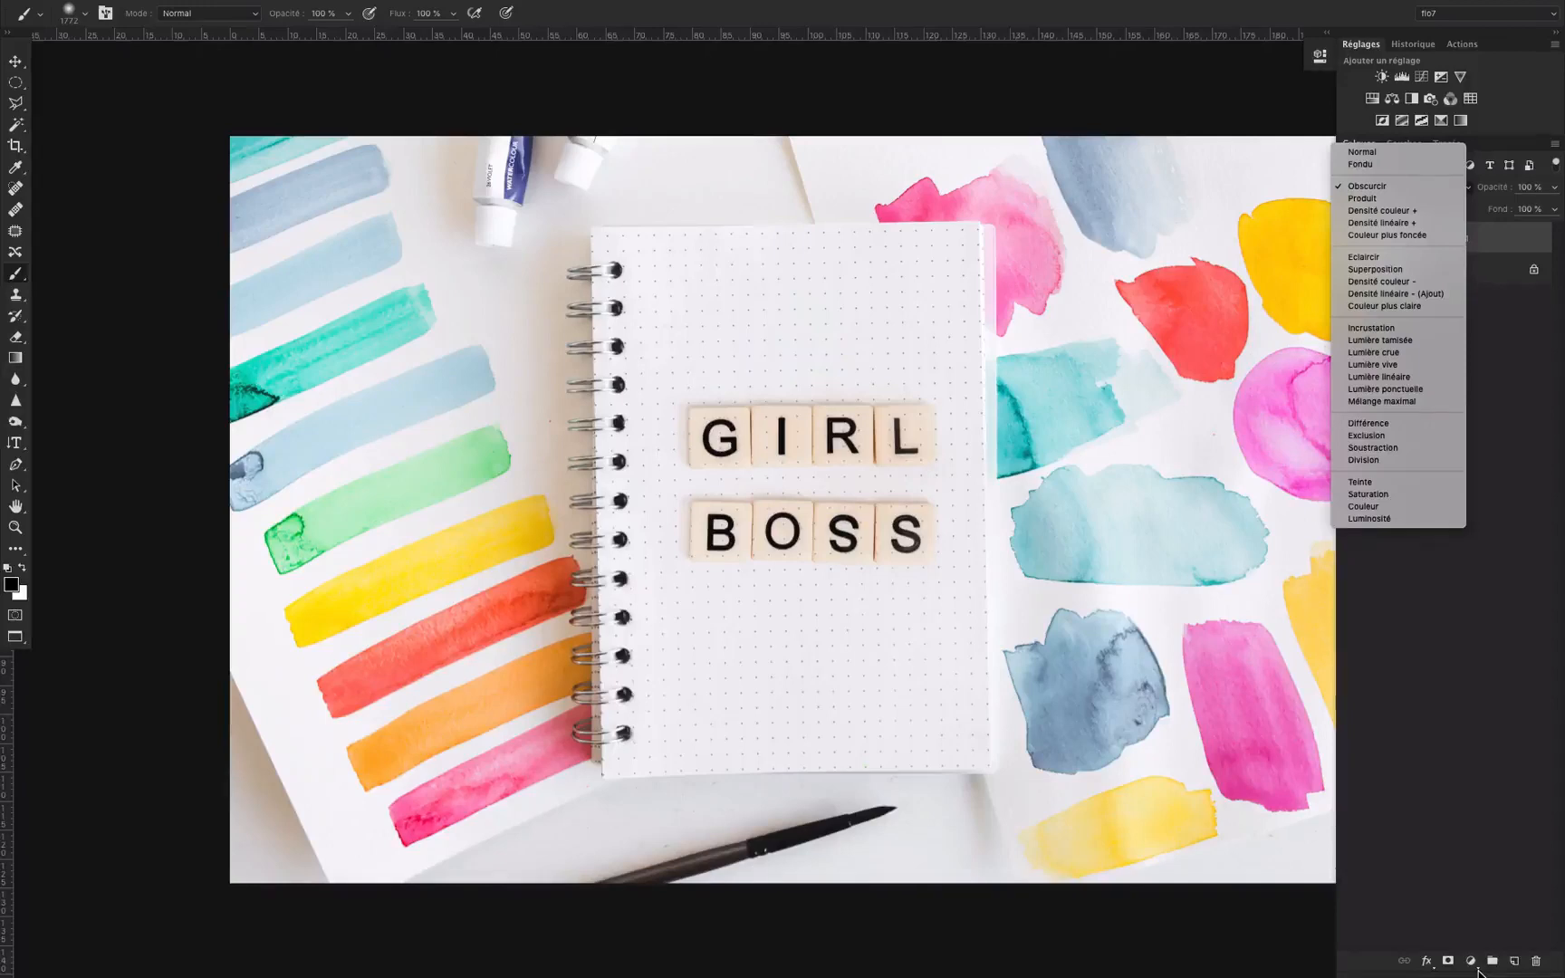
pyautogui.click(1434, 750)
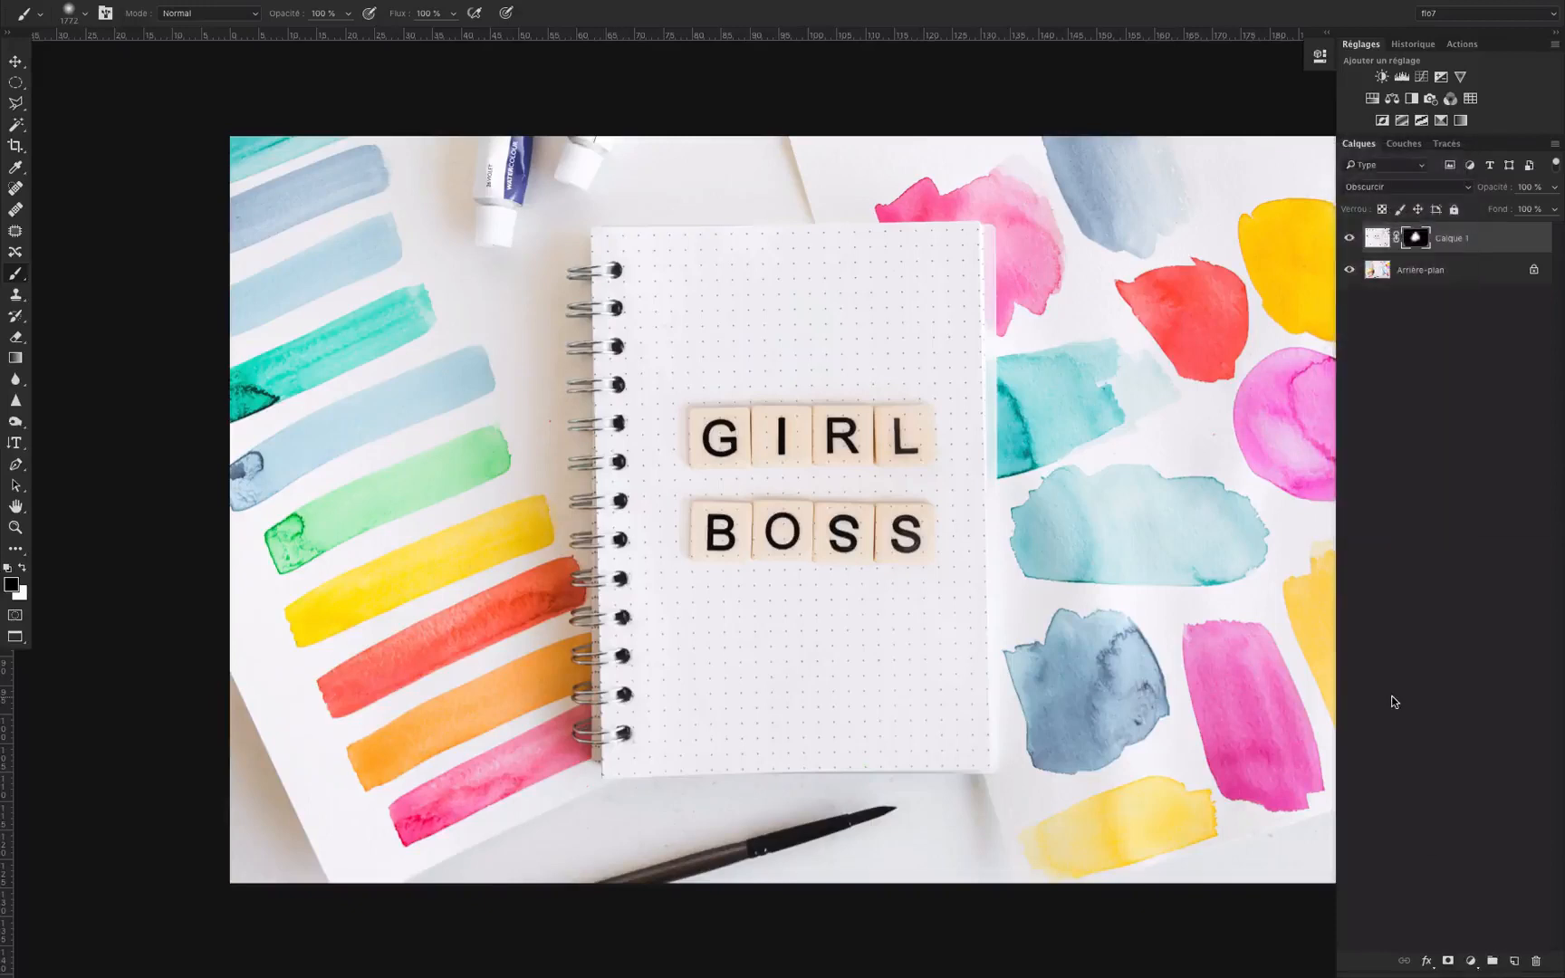